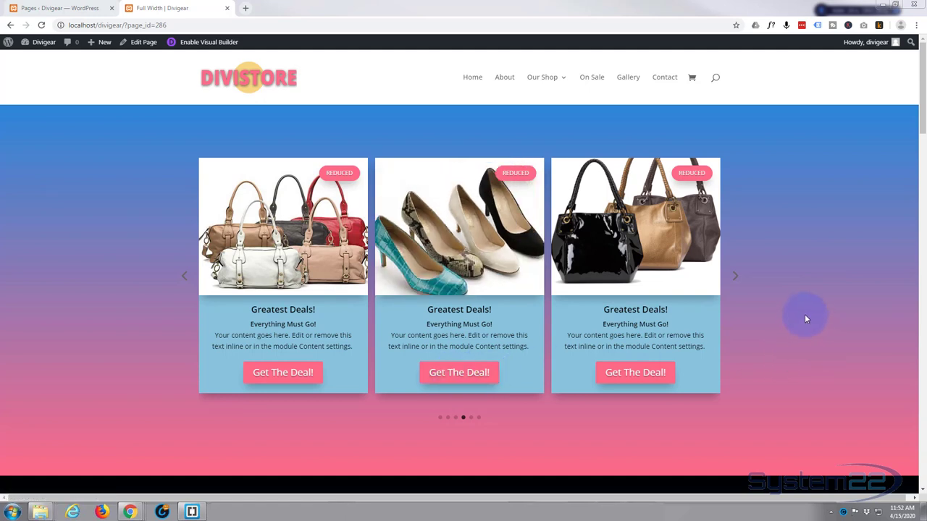
# - Scroll through the live Full Width page and its three-card product carousel
pyautogui.scroll(-5, 806, 318)
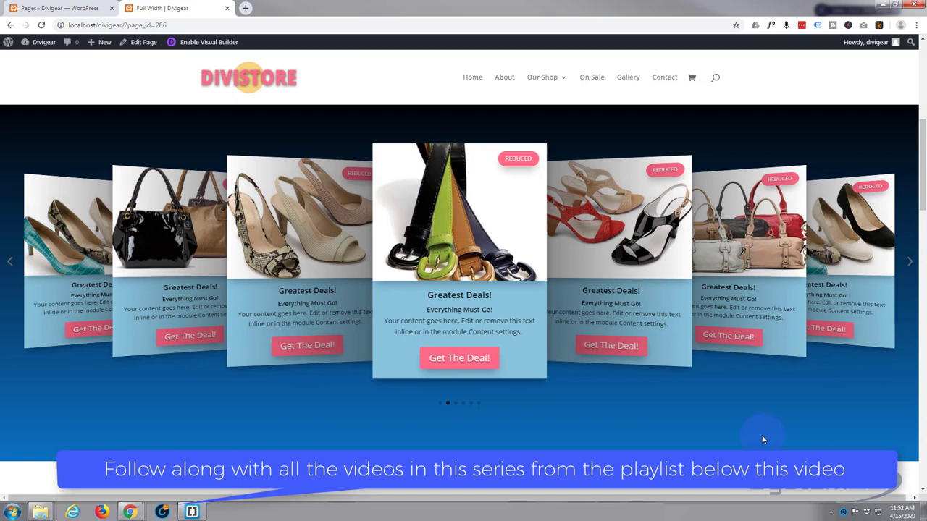
pyautogui.scroll(4, 762, 440)
pyautogui.scroll(2, 763, 427)
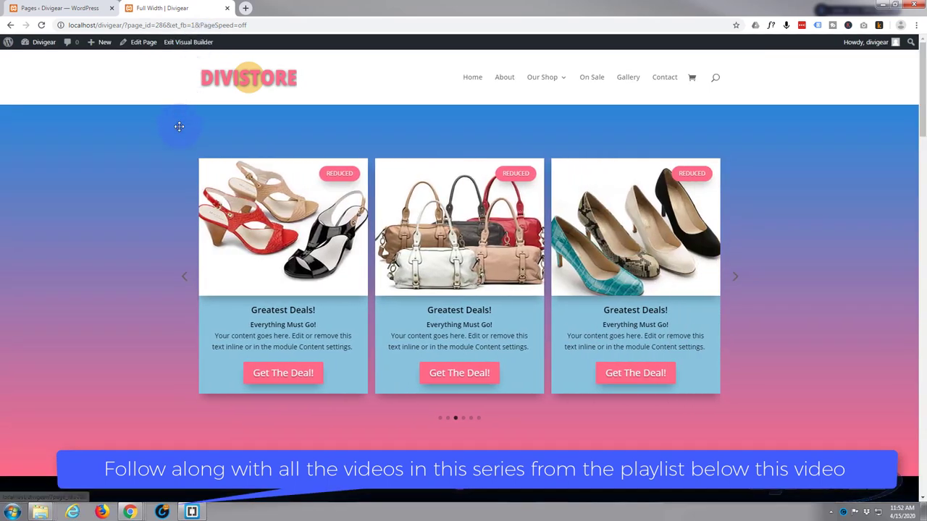
# - Delete the dark coverflow carousel section, keeping the blue-to-pink carousel section
pyautogui.scroll(-4, 178, 130)
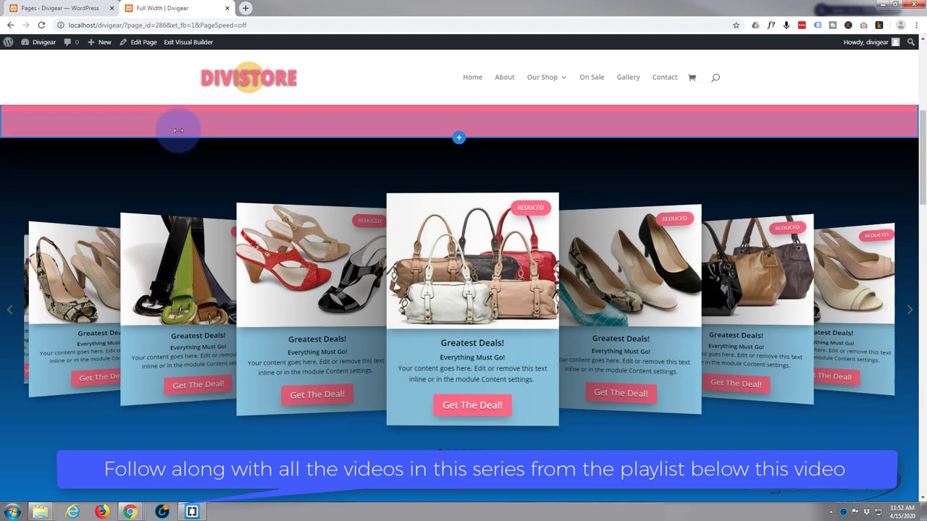
pyautogui.scroll(-1, 178, 130)
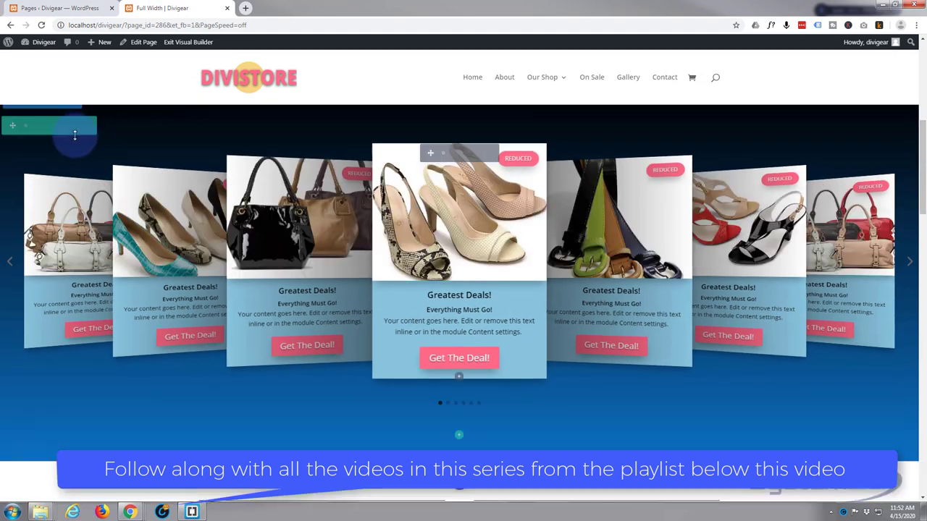
pyautogui.scroll(1, 76, 131)
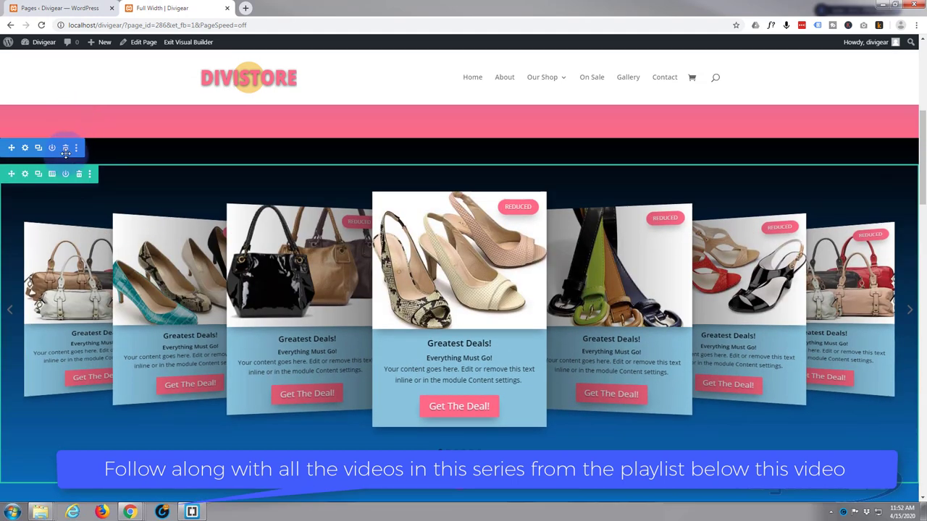
pyautogui.click(65, 148)
pyautogui.scroll(5, 134, 187)
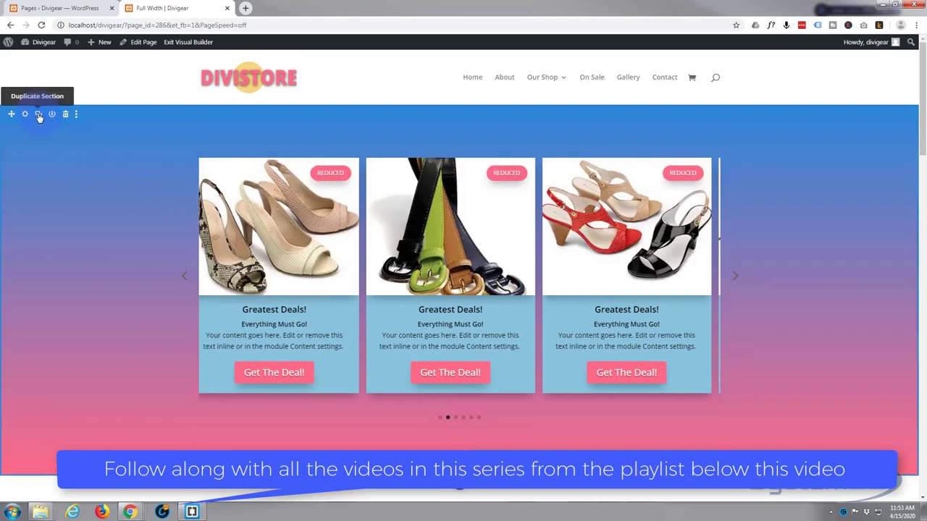
# - Duplicate the blue-to-pink carousel section
pyautogui.click(39, 116)
pyautogui.scroll(-1, 53, 169)
pyautogui.scroll(-4, 53, 169)
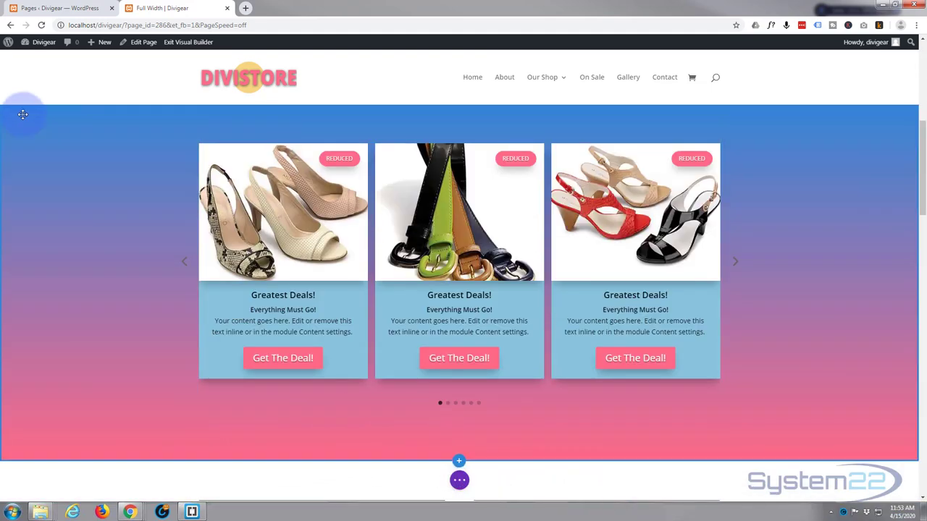
pyautogui.scroll(1, 23, 138)
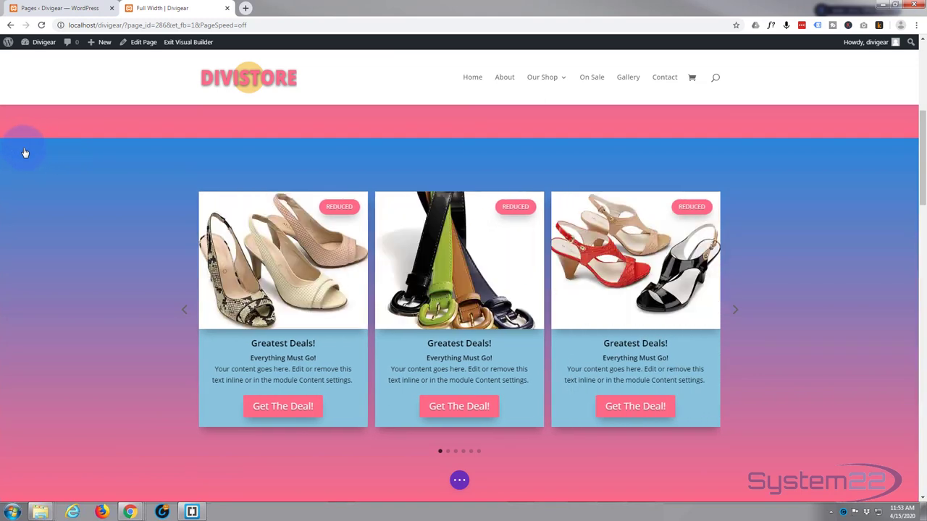
# - Set the copied section's gradient background to black and #0c71c3, and save
pyautogui.click(26, 152)
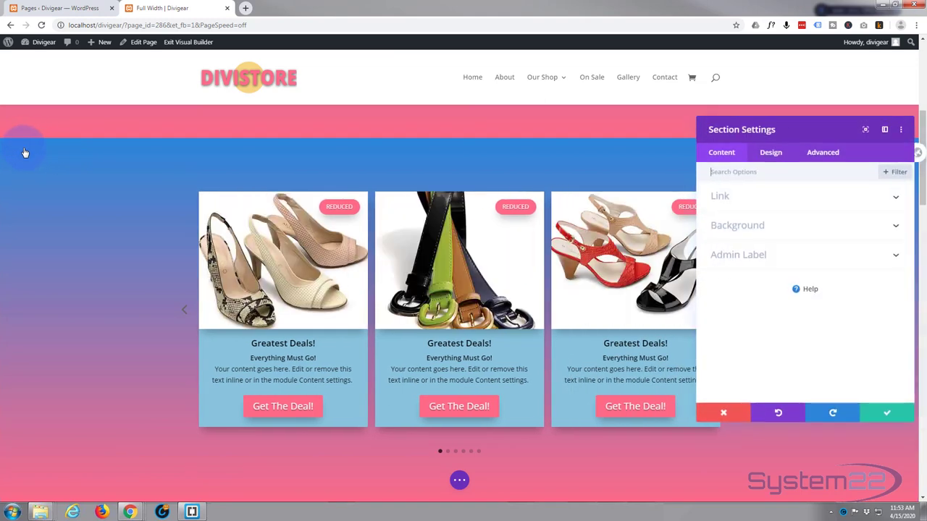
pyautogui.click(773, 227)
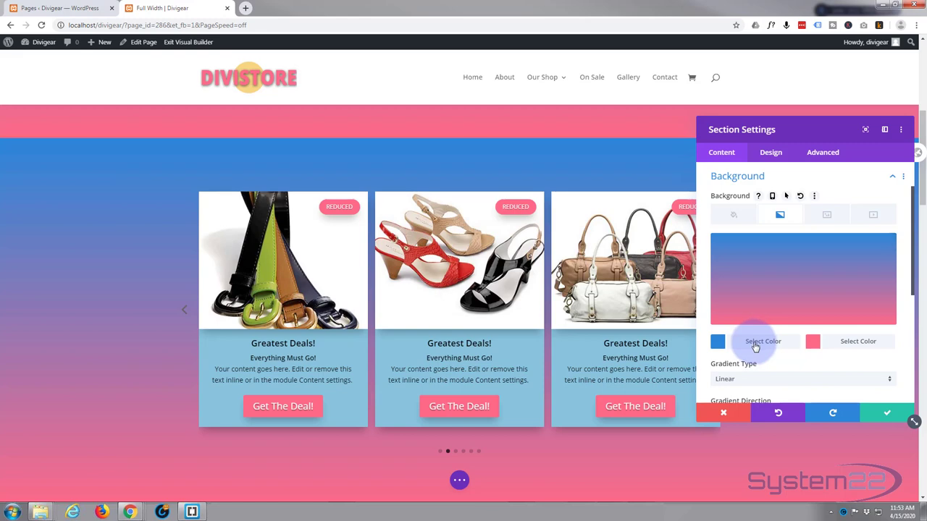
pyautogui.click(758, 341)
pyautogui.click(742, 340)
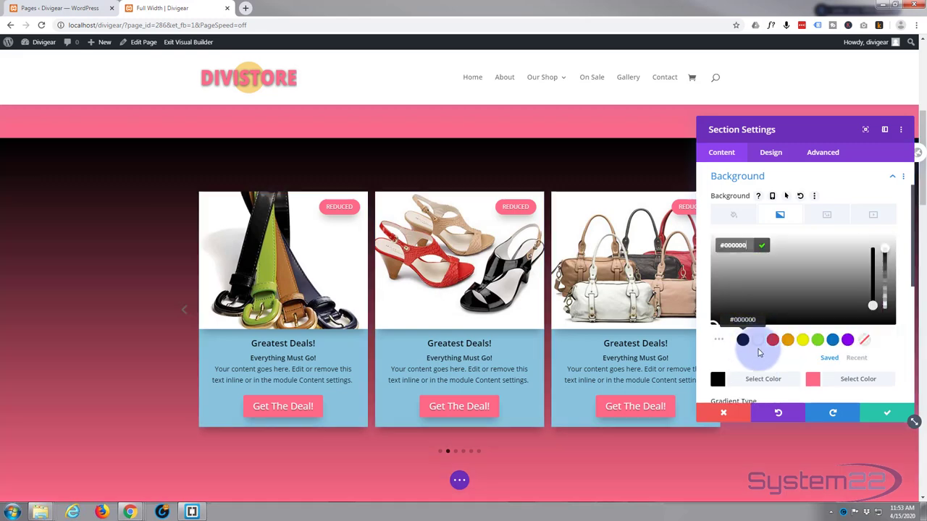
pyautogui.click(846, 382)
pyautogui.click(832, 340)
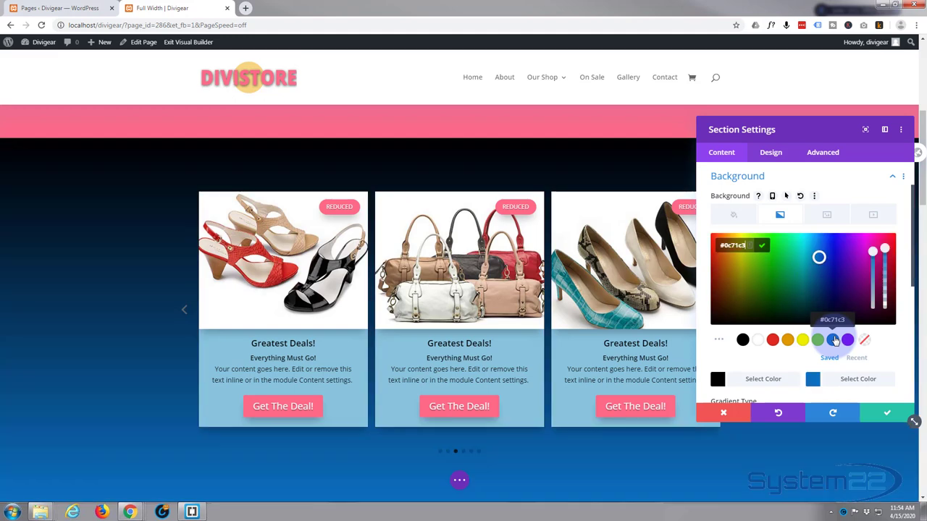
pyautogui.click(886, 414)
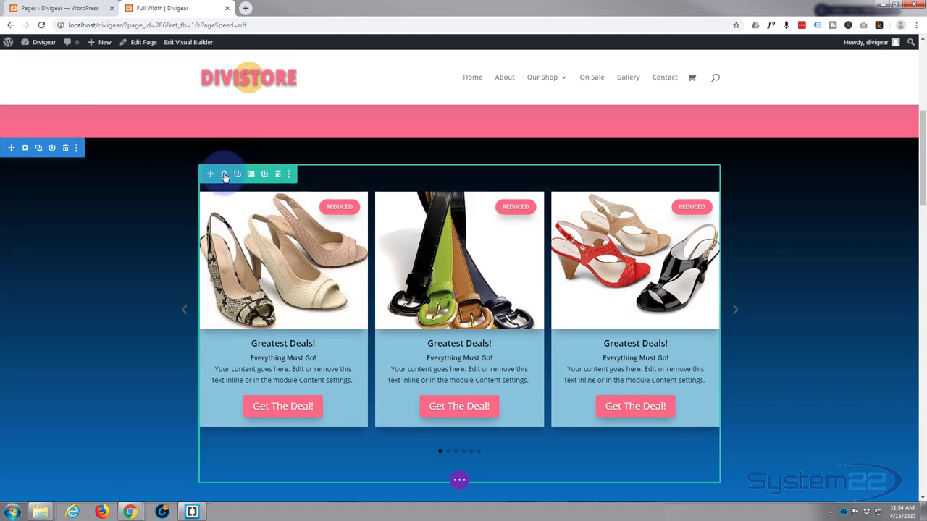
# - Set the carousel row's Width and Max Width to 100% and save
pyautogui.click(224, 174)
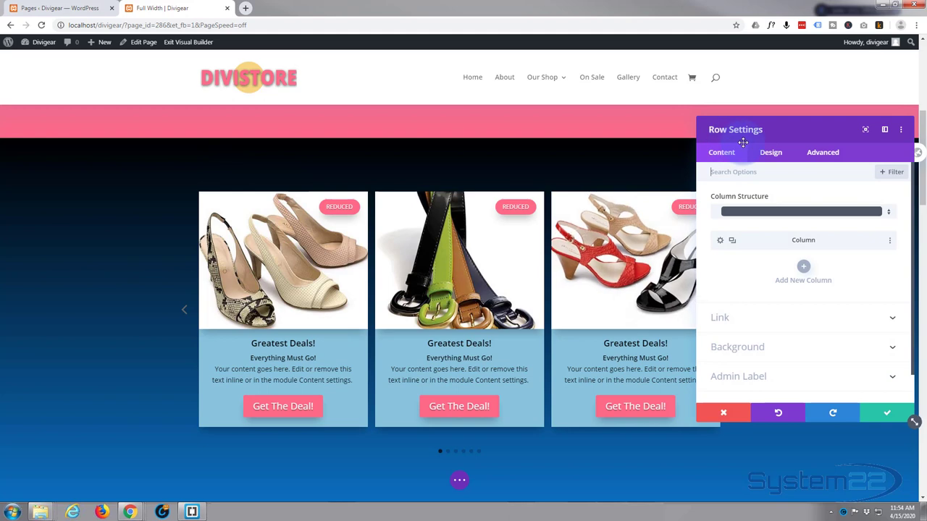
pyautogui.click(772, 154)
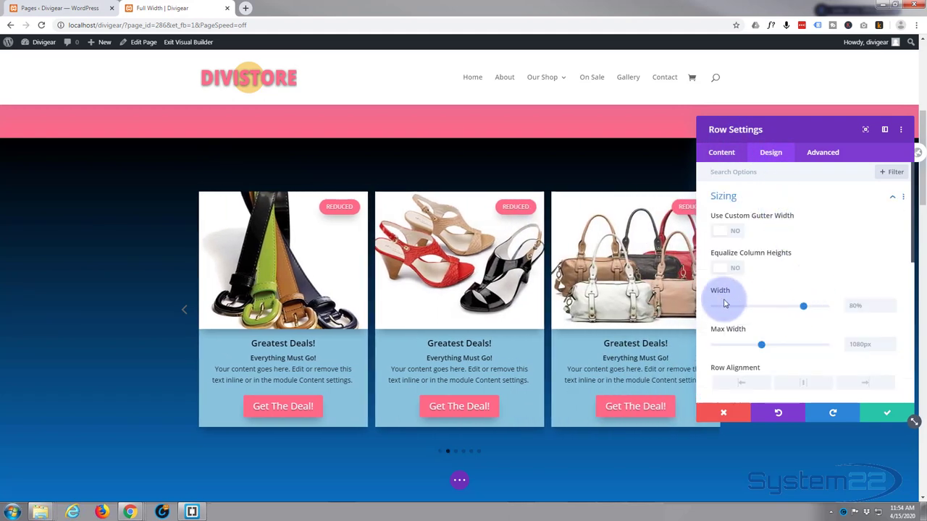
pyautogui.moveTo(802, 308); pyautogui.dragTo(858, 306)
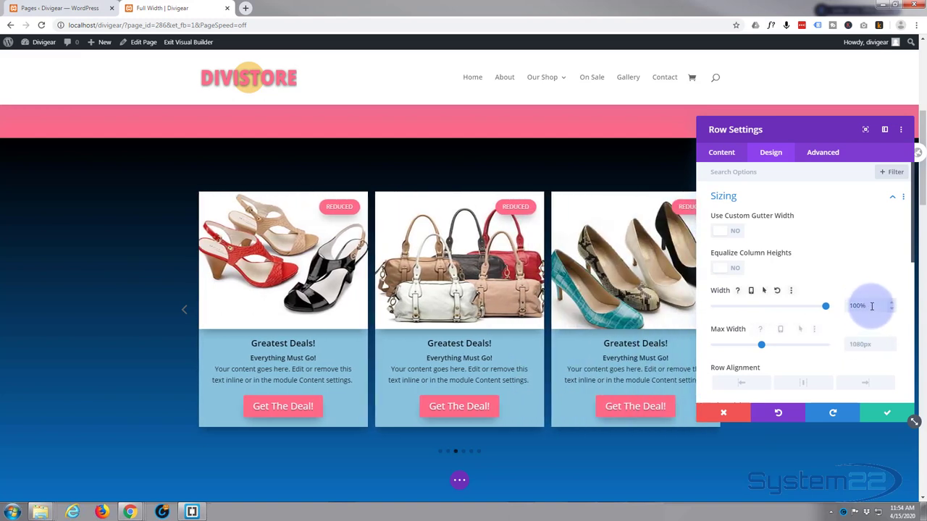
pyautogui.moveTo(872, 305); pyautogui.dragTo(825, 310)
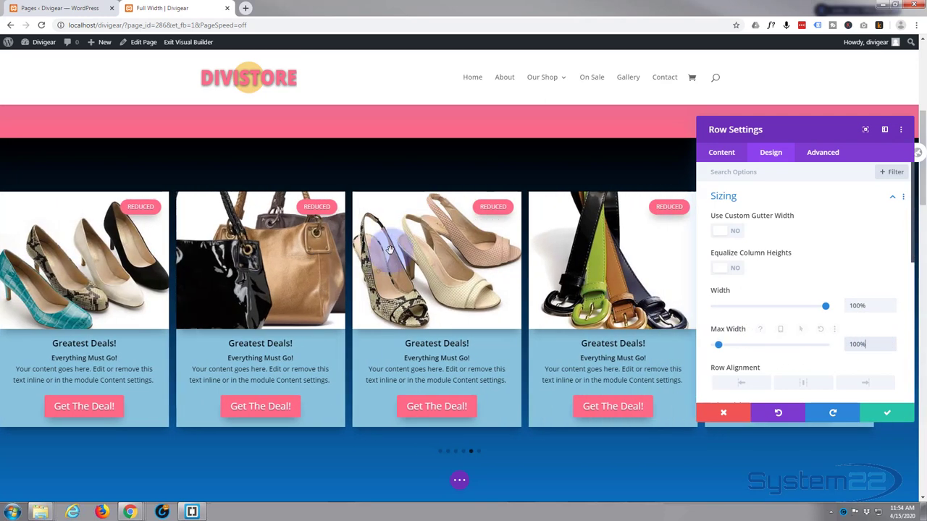
pyautogui.moveTo(794, 134); pyautogui.dragTo(805, 115)
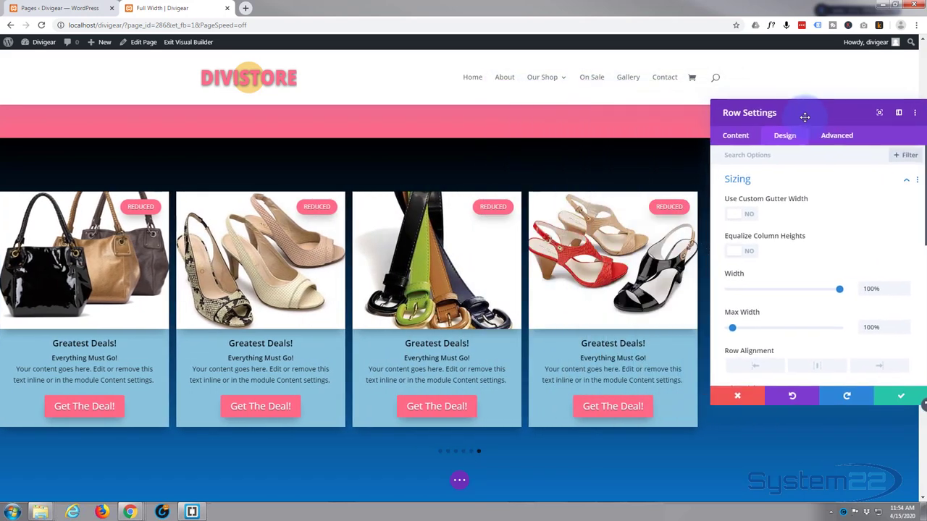
pyautogui.click(900, 397)
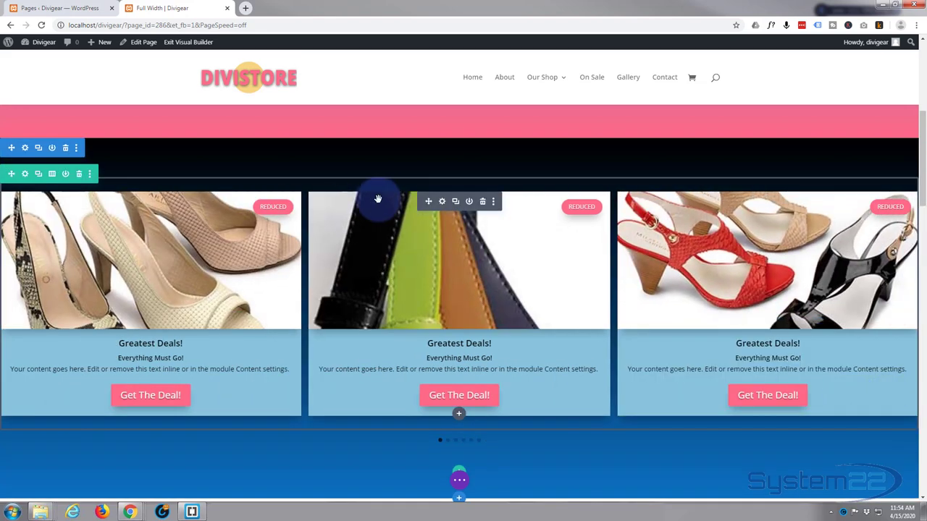
# - Set the Supreme Card Carousel effect to Coverflow with Show Shadow set to YES
pyautogui.click(442, 202)
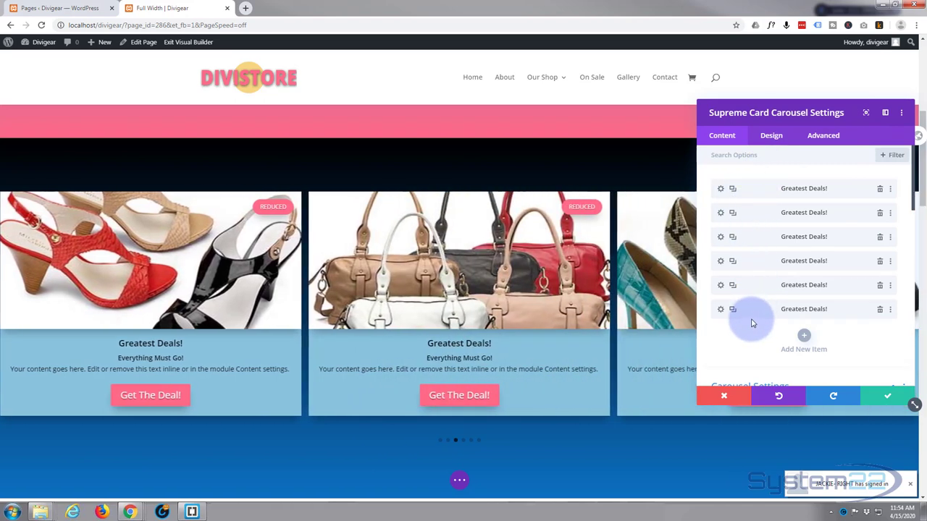
pyautogui.scroll(-1, 751, 317)
pyautogui.scroll(-2, 751, 317)
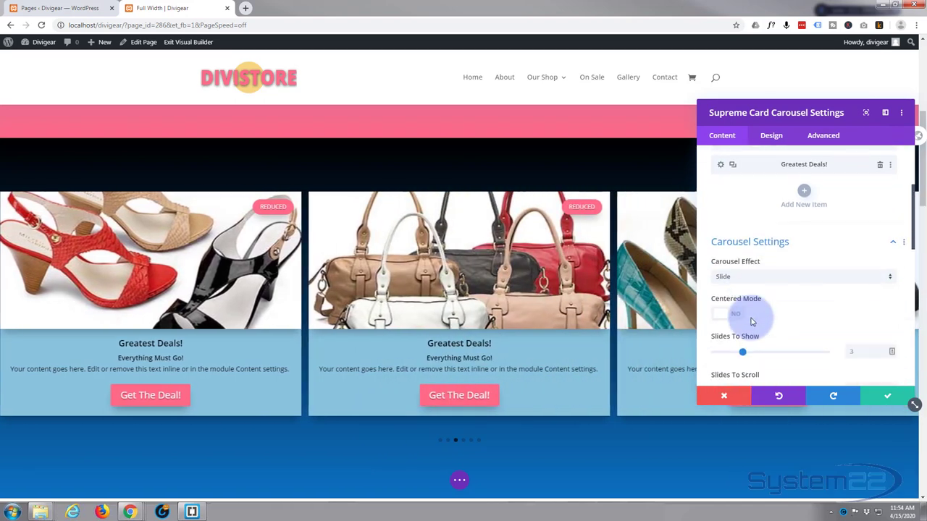
pyautogui.scroll(-1, 750, 317)
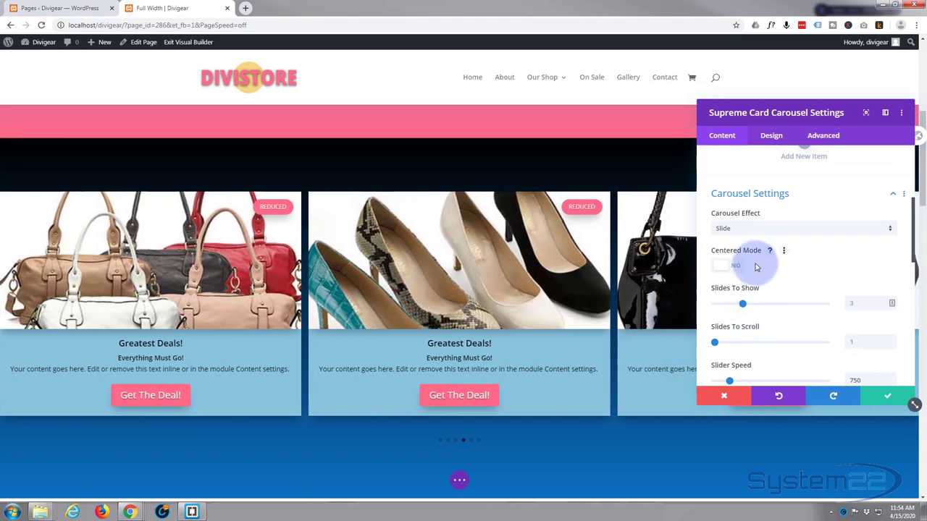
pyautogui.click(759, 230)
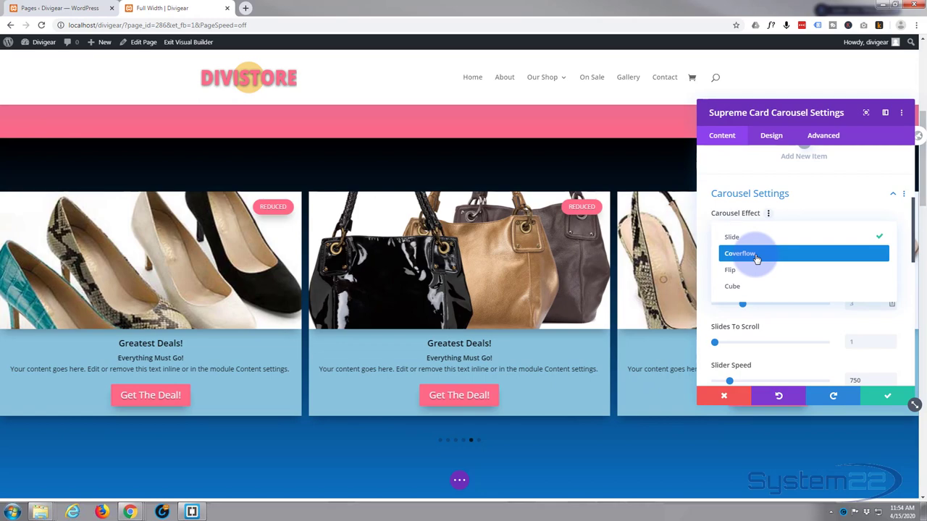
pyautogui.click(740, 253)
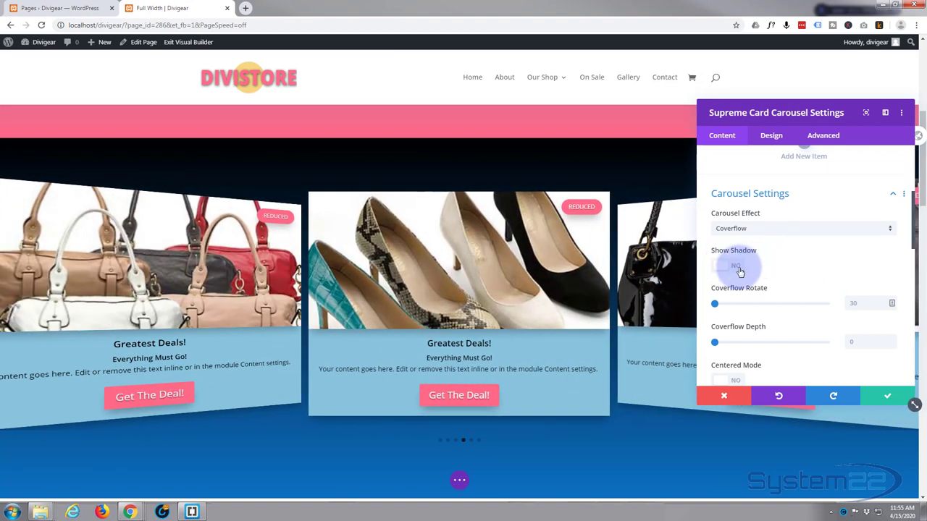
pyautogui.click(737, 267)
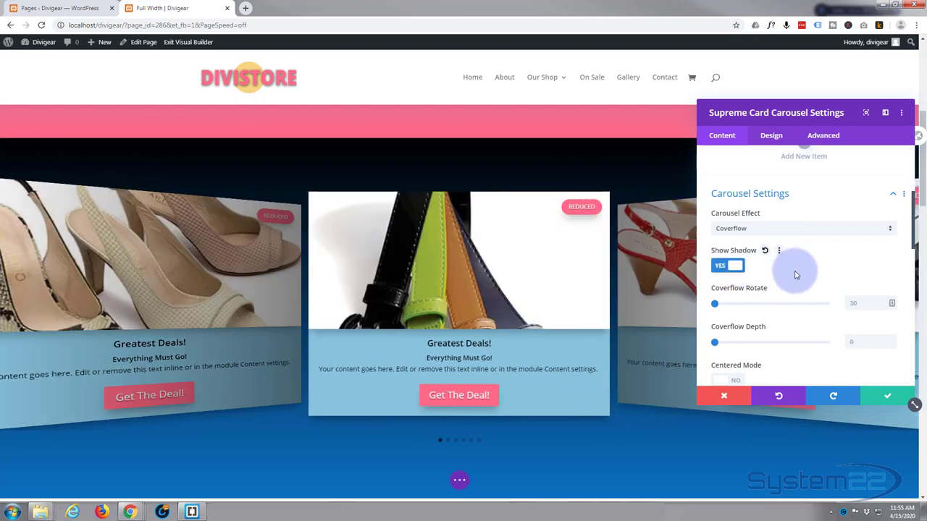
pyautogui.scroll(-3, 795, 273)
pyautogui.scroll(-1, 795, 273)
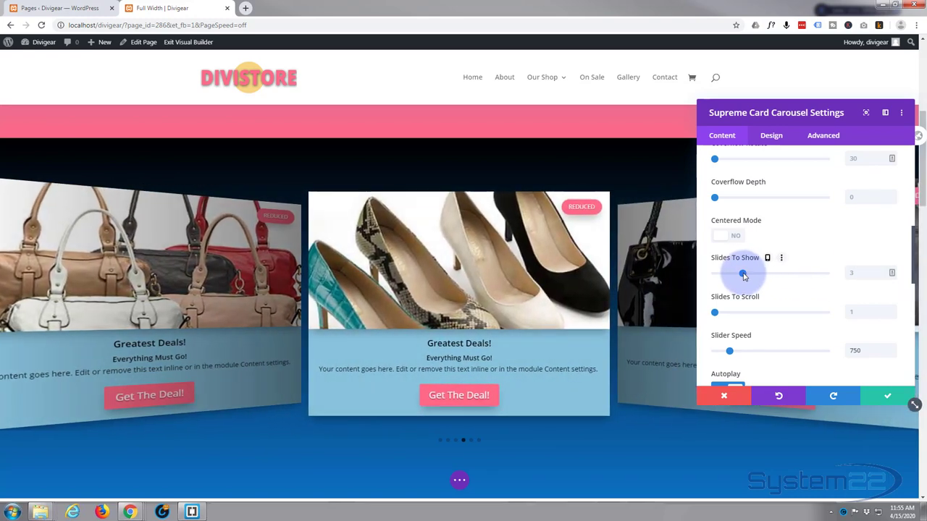
# - Set Slides To Show to 5, Centered Mode on, Coverflow Rotate 32, and save
pyautogui.click(757, 273)
pyautogui.moveTo(782, 276); pyautogui.dragTo(778, 277)
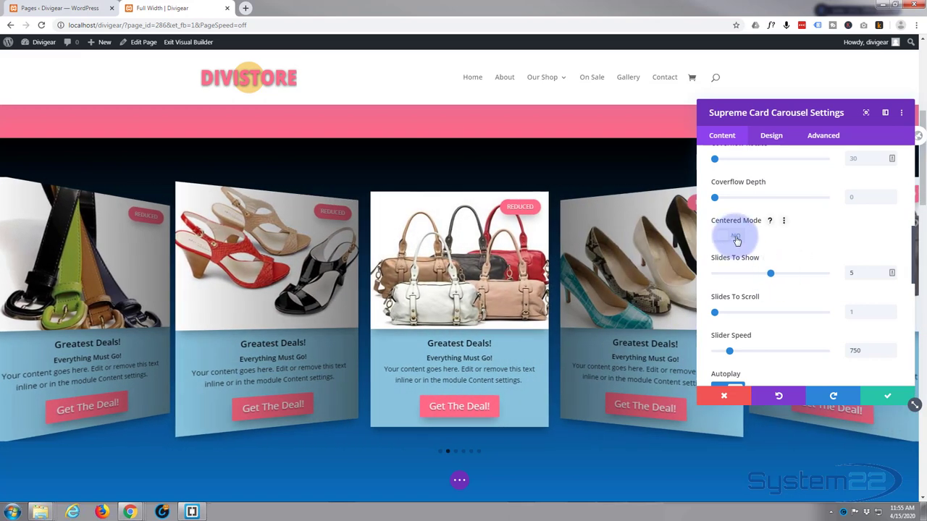
pyautogui.click(735, 238)
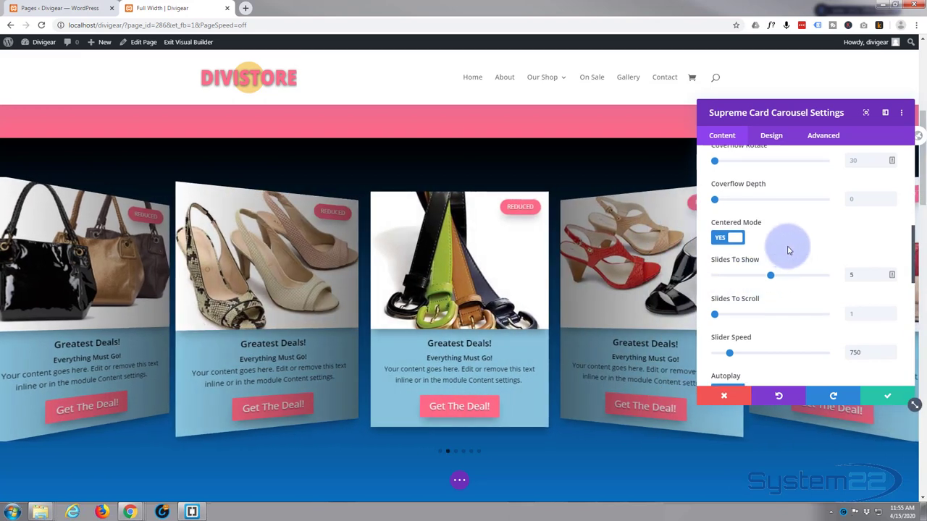
pyautogui.scroll(2, 789, 251)
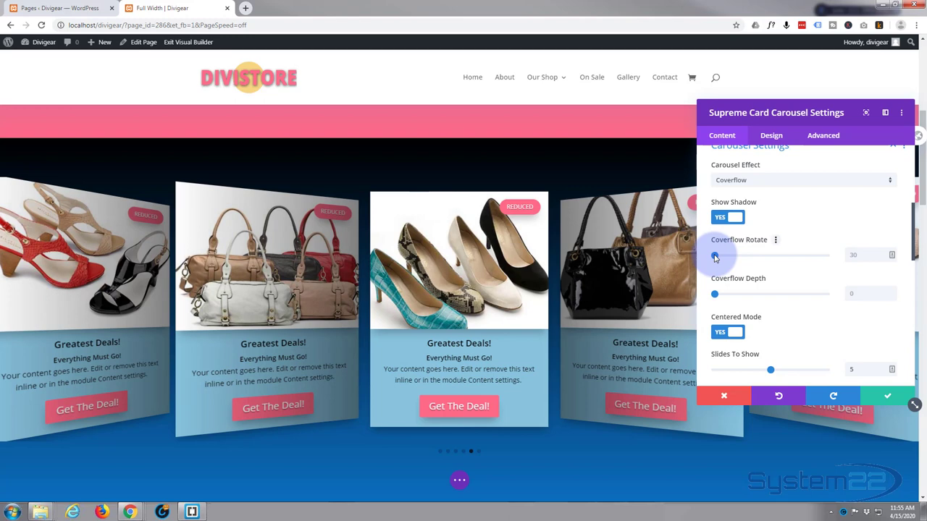
pyautogui.moveTo(722, 256)
pyautogui.mouseDown()
pyautogui.moveTo(743, 259)
pyautogui.moveTo(717, 257)
pyautogui.mouseUp()
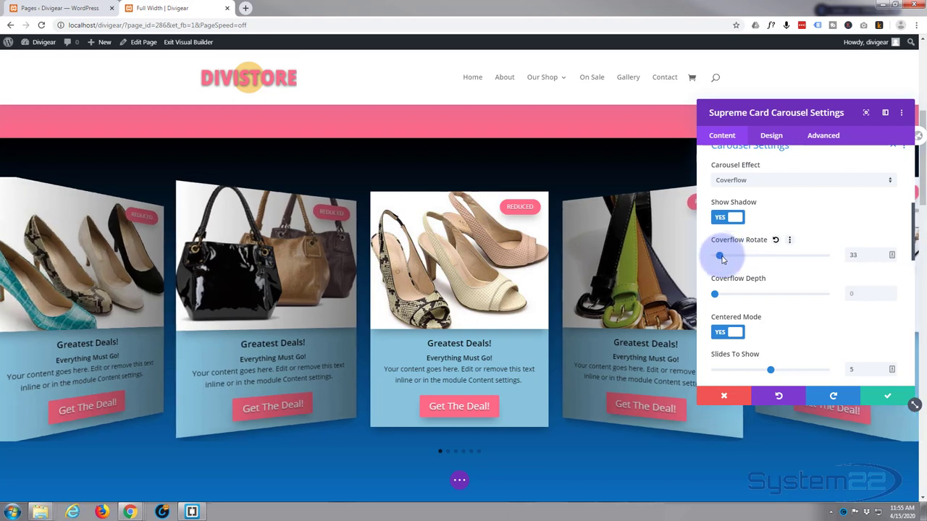
pyautogui.click(894, 399)
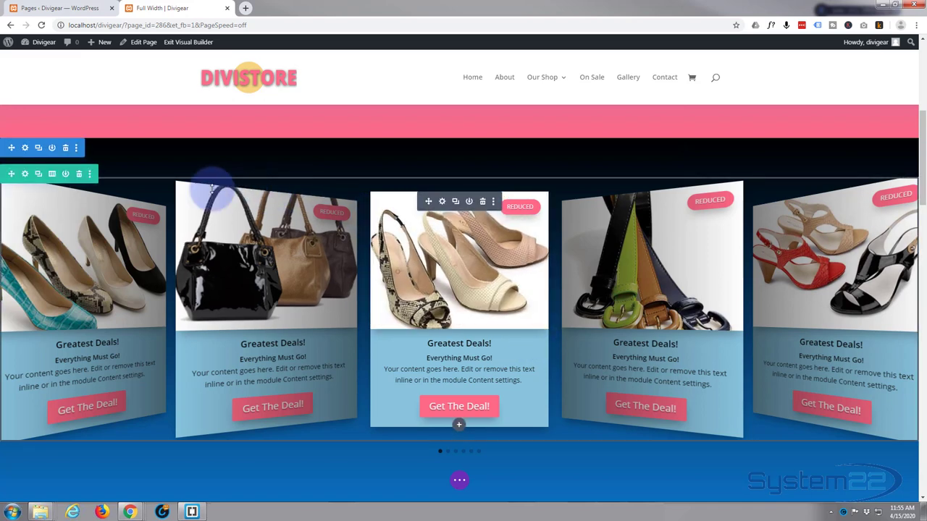
# - Give the carousel row 50px left and right padding and save
pyautogui.click(24, 175)
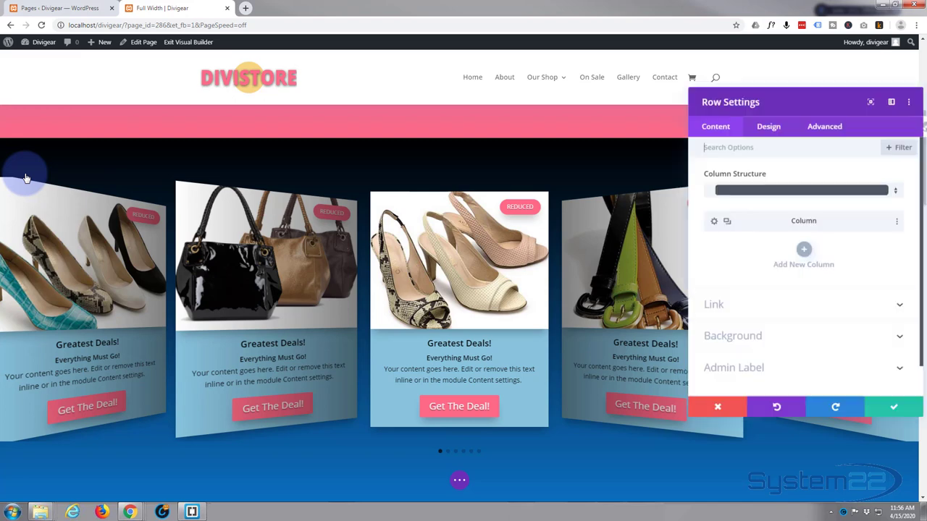
pyautogui.click(773, 138)
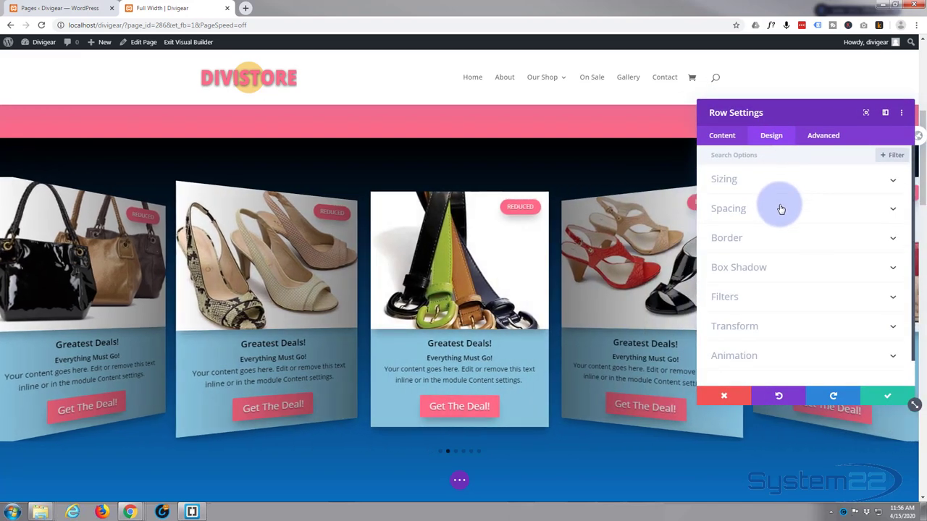
pyautogui.click(781, 209)
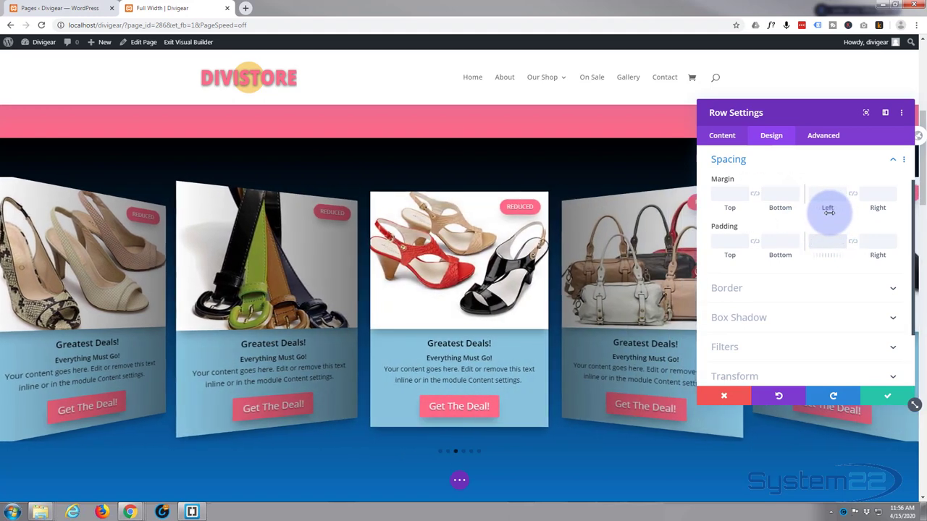
pyautogui.write('px')
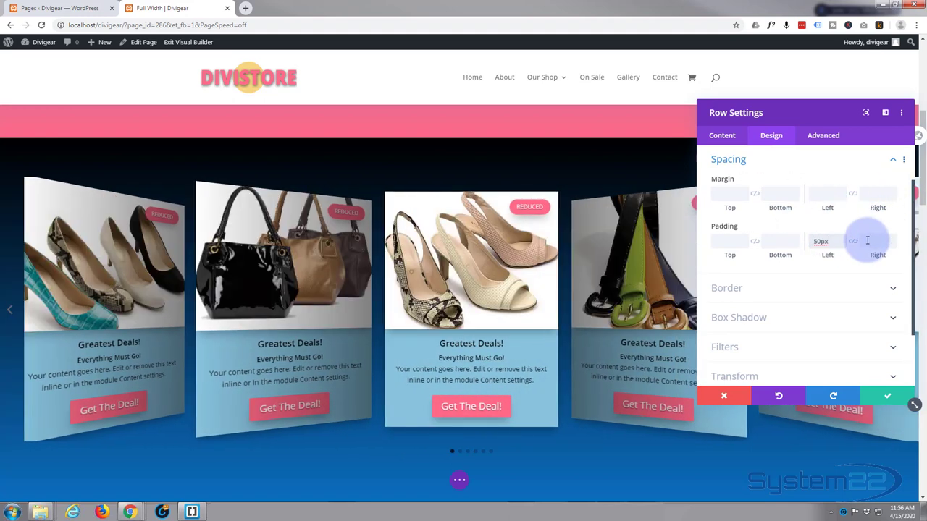
pyautogui.click(853, 244)
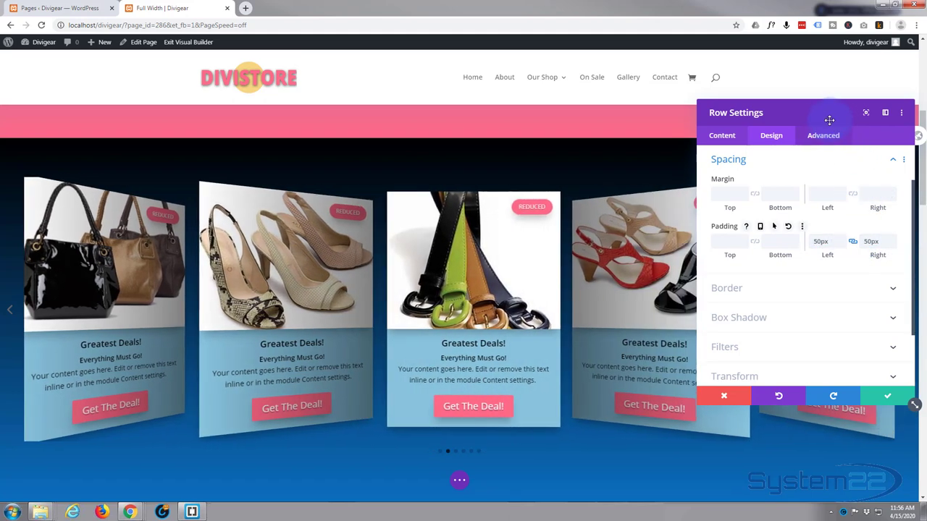
pyautogui.moveTo(825, 117); pyautogui.dragTo(652, 138)
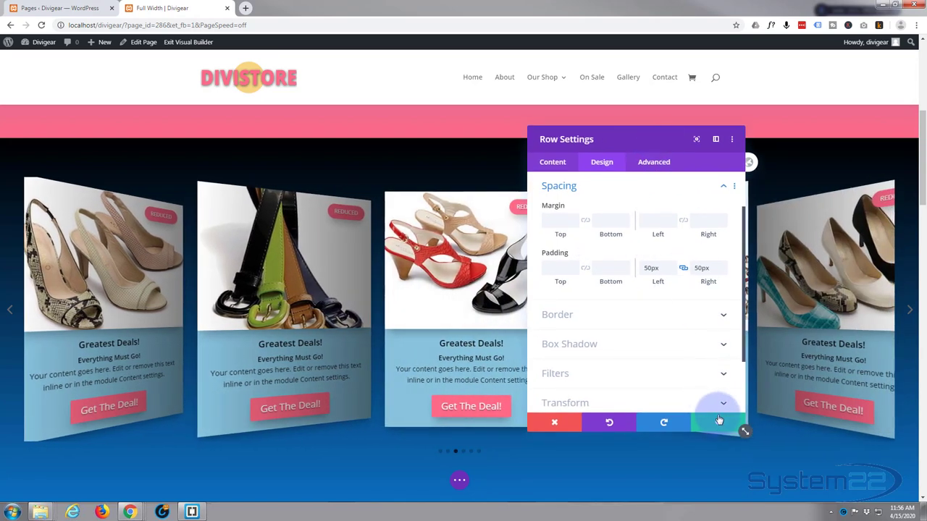
pyautogui.click(718, 424)
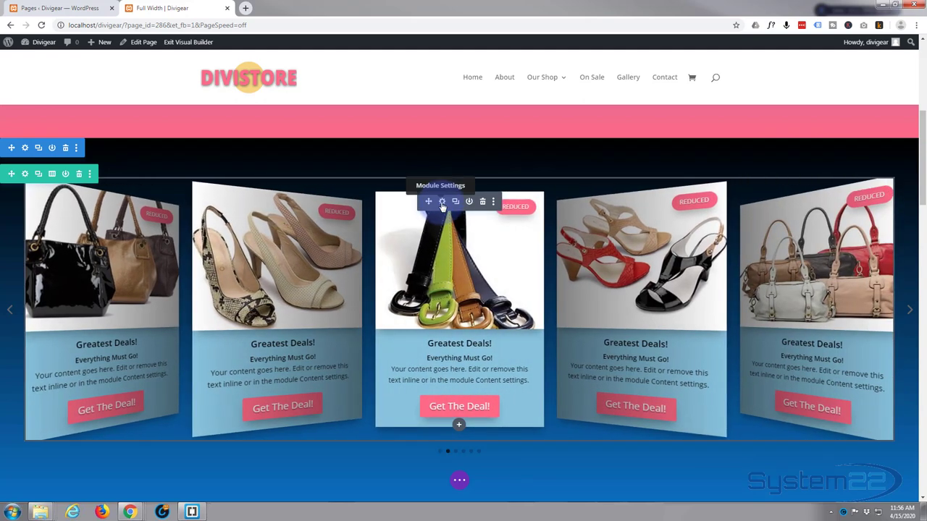
# - Set the carousel's Coverflow Rotate to 39 and Coverflow Depth to 94
pyautogui.click(442, 202)
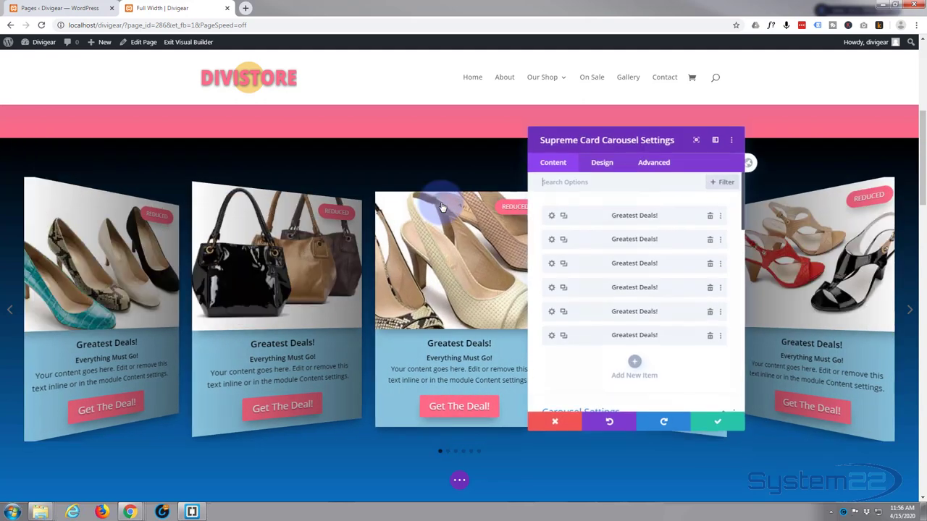
pyautogui.scroll(-5, 633, 282)
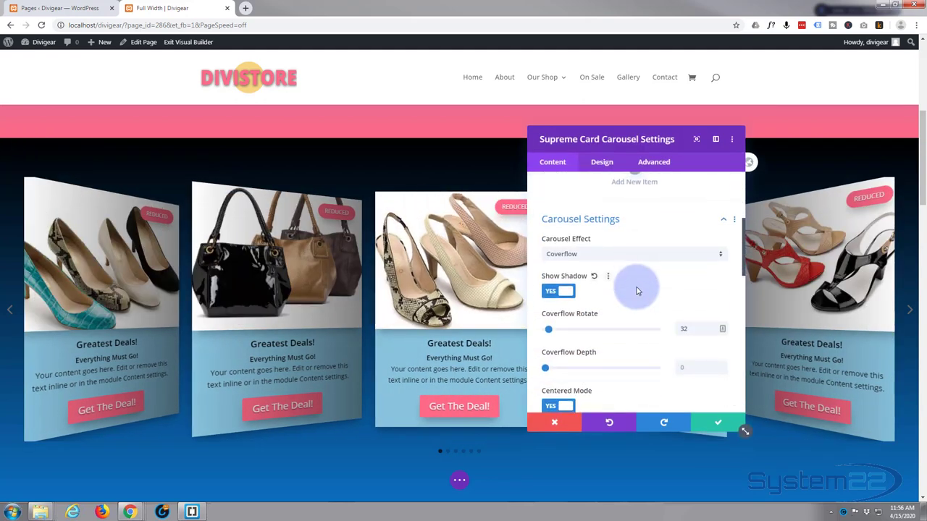
pyautogui.scroll(-3, 637, 290)
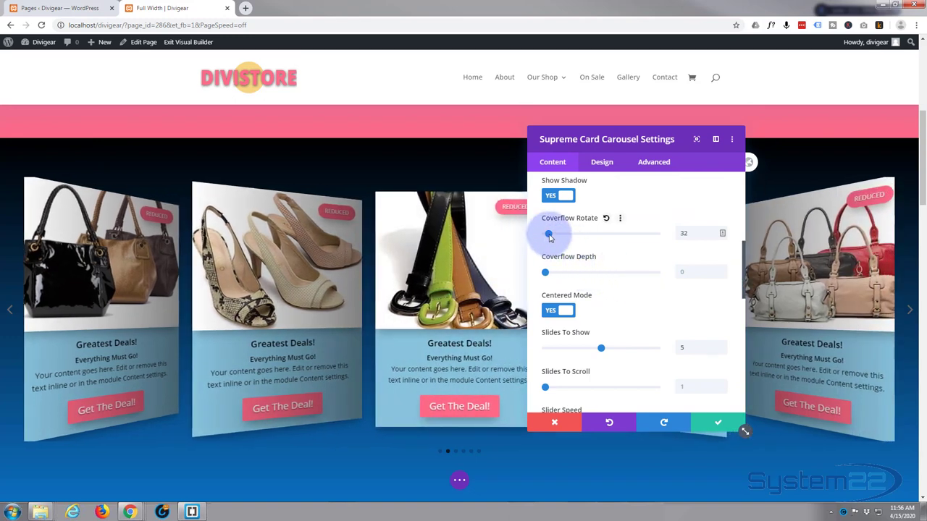
pyautogui.moveTo(551, 237); pyautogui.dragTo(560, 236)
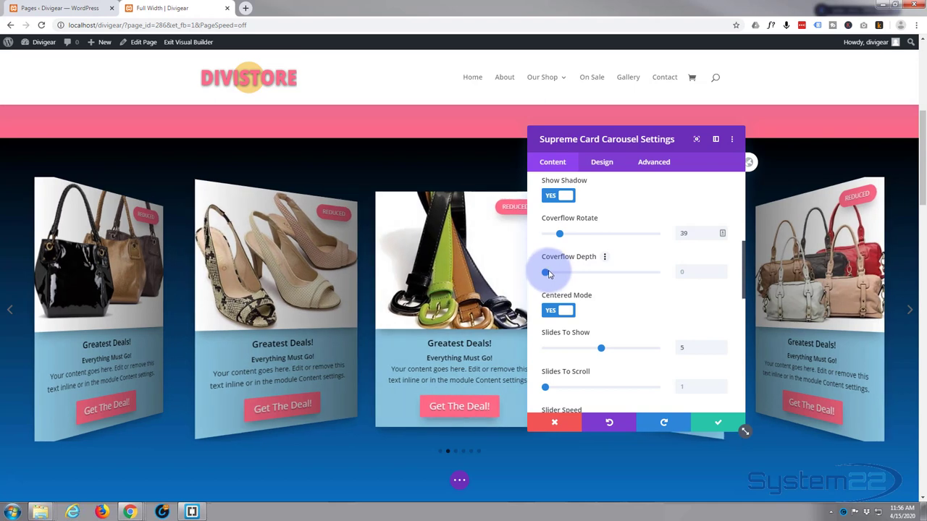
pyautogui.moveTo(558, 274); pyautogui.dragTo(569, 274)
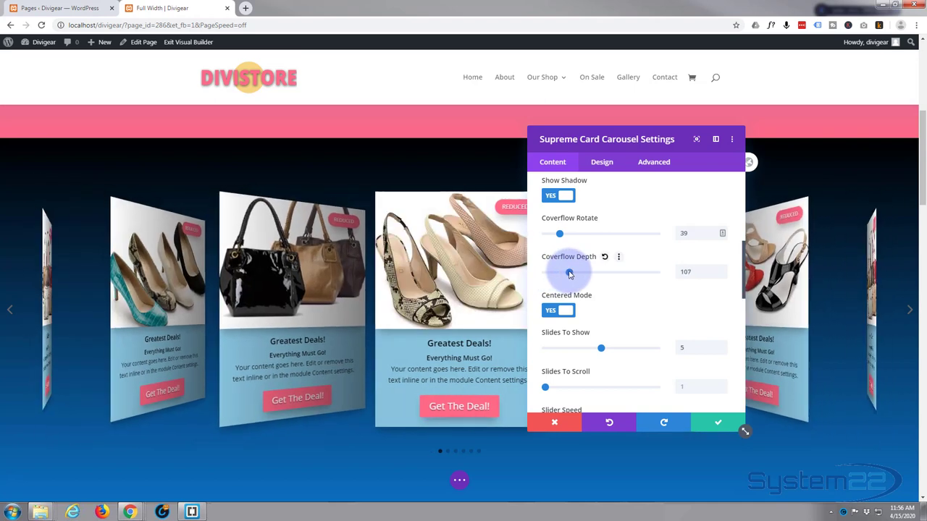
pyautogui.moveTo(568, 273); pyautogui.dragTo(567, 273)
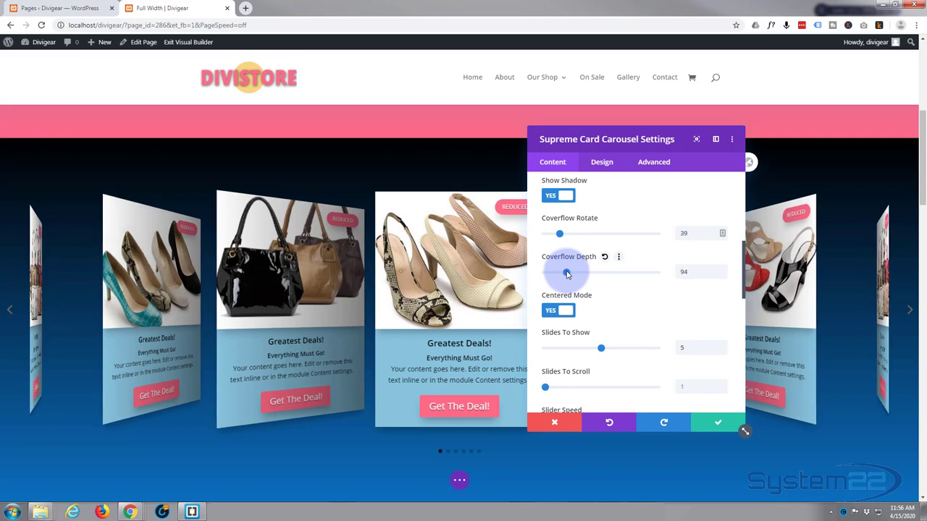
pyautogui.scroll(-3, 610, 319)
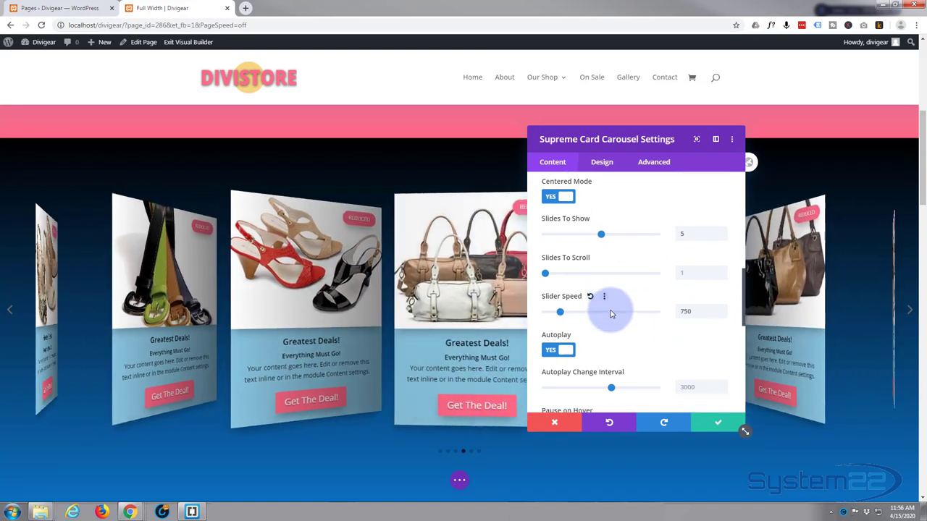
# - Set the card carousel's Spacing to 0 so the cards sit closer
pyautogui.scroll(-1, 637, 300)
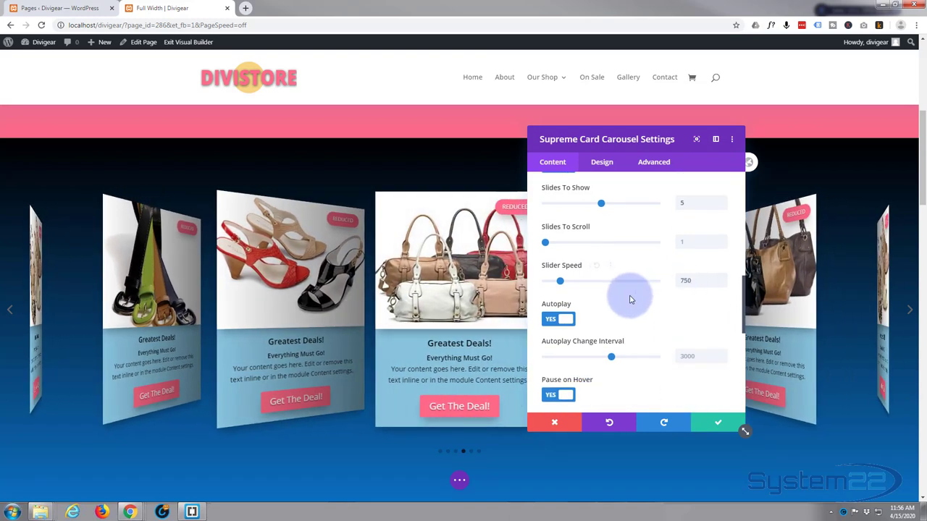
pyautogui.scroll(-1, 630, 300)
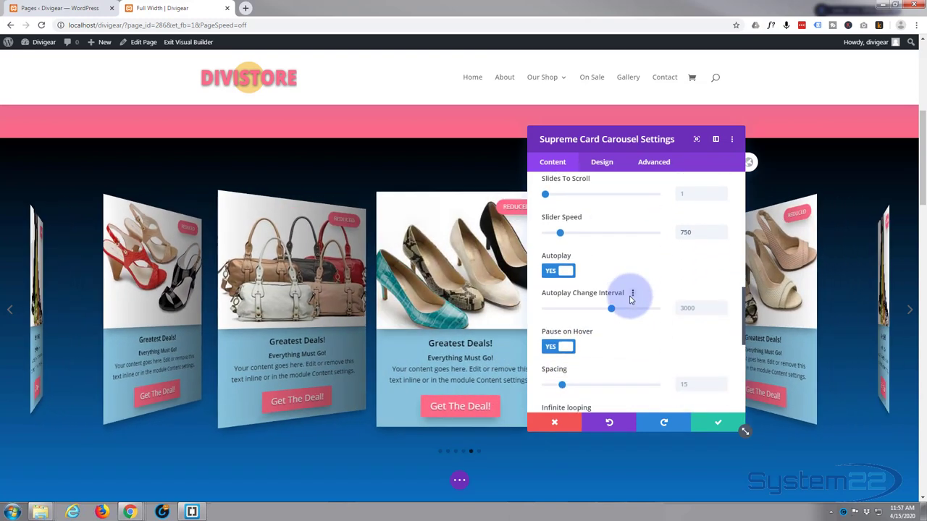
pyautogui.scroll(-2, 632, 299)
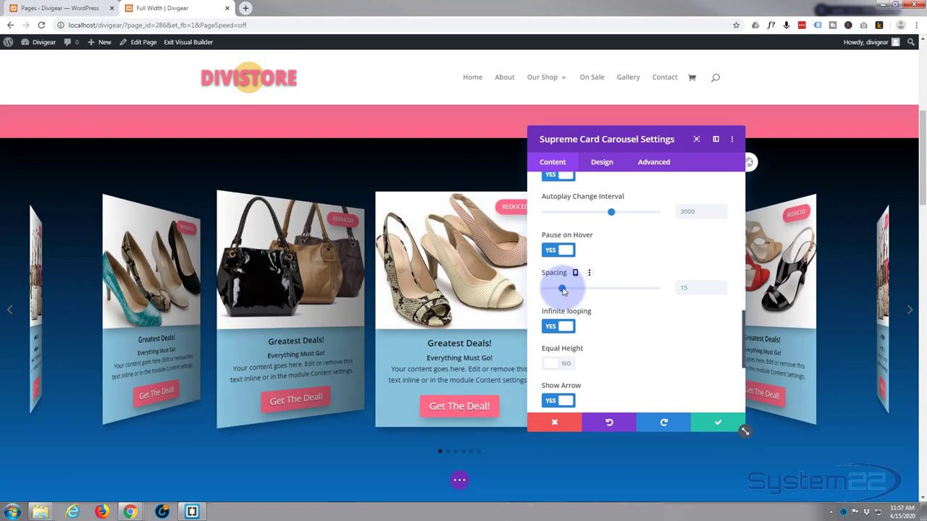
pyautogui.moveTo(555, 291); pyautogui.dragTo(544, 289)
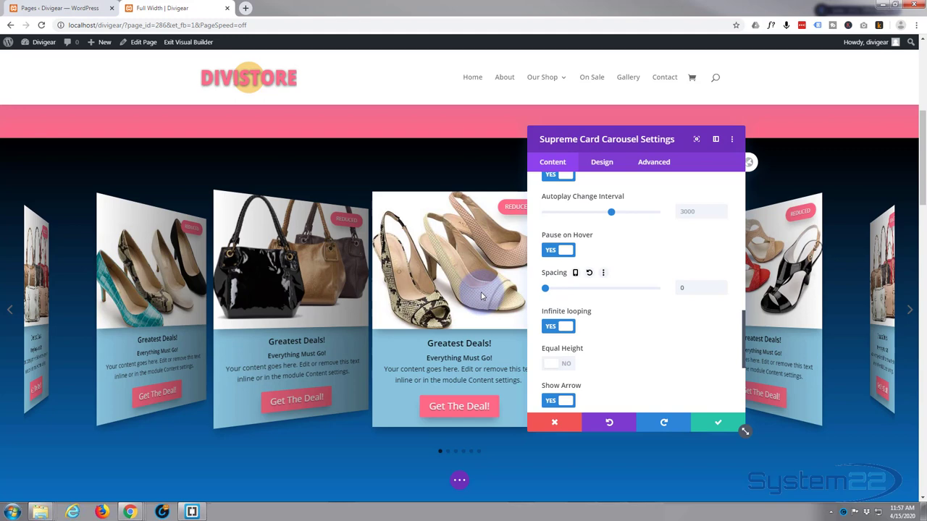
pyautogui.scroll(2, 630, 306)
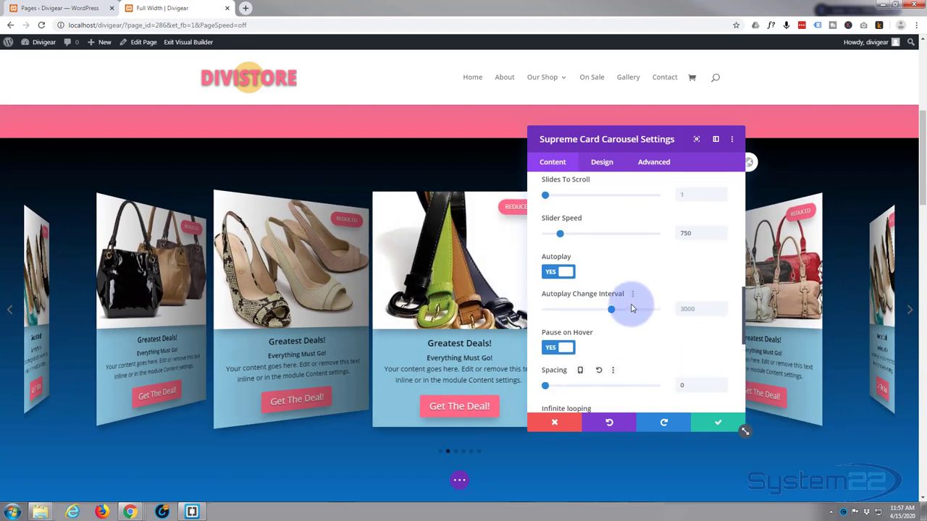
pyautogui.scroll(4, 631, 308)
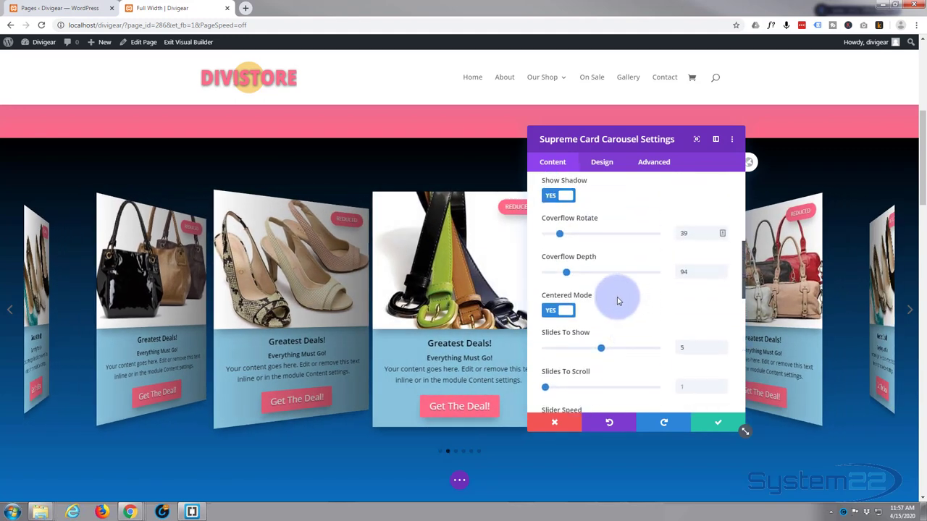
# - Lower Coverflow Rotate to 30 and Coverflow Depth to 62, then review autoplay options
pyautogui.moveTo(557, 235); pyautogui.dragTo(544, 238)
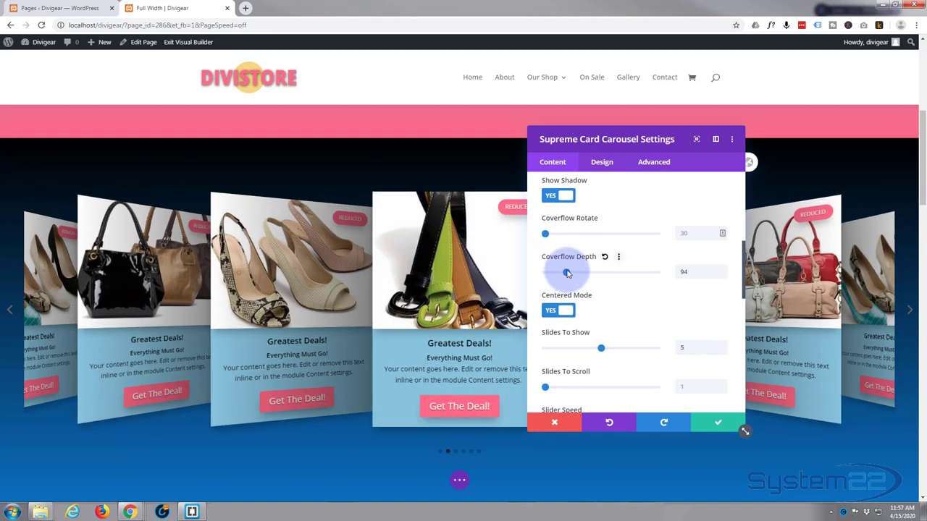
pyautogui.moveTo(565, 274); pyautogui.dragTo(578, 272)
pyautogui.scroll(-5, 621, 319)
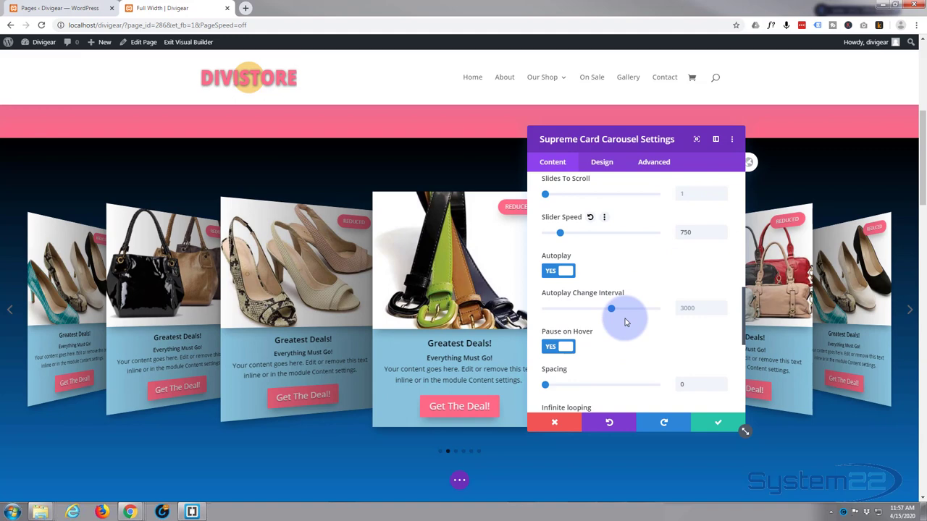
pyautogui.scroll(-3, 622, 318)
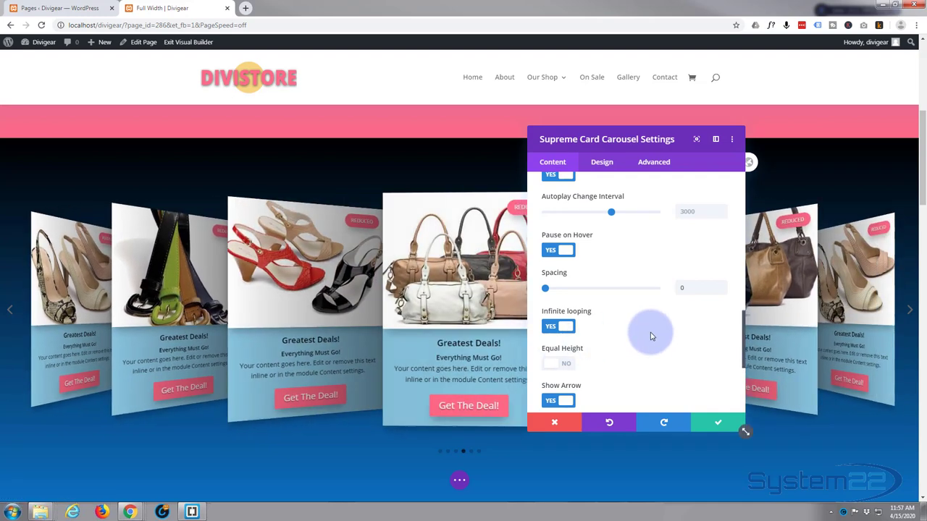
pyautogui.scroll(-4, 647, 336)
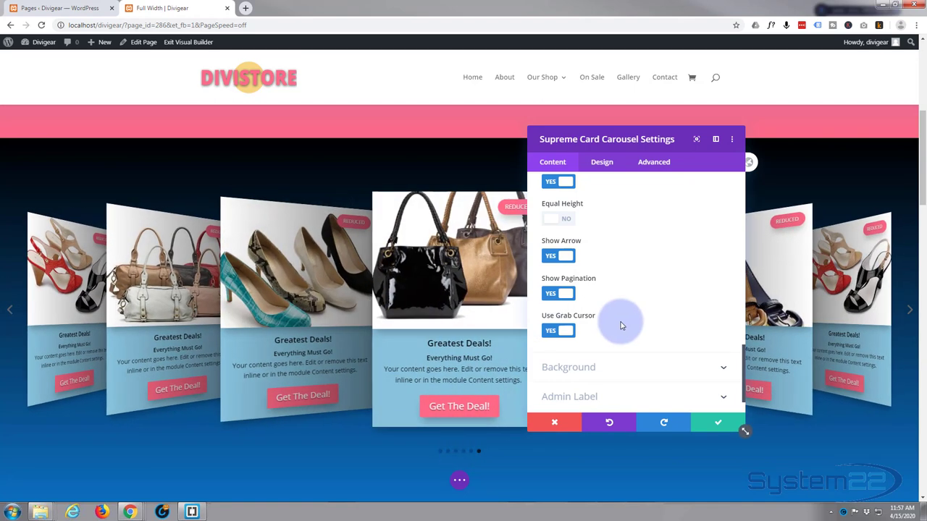
pyautogui.scroll(-1, 622, 322)
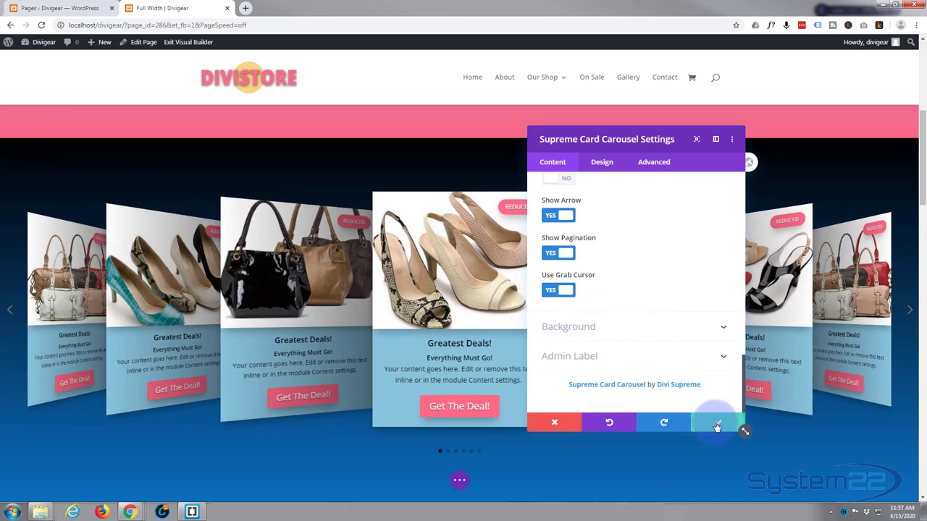
# - Close the carousel settings, save the page as a draft, and exit the Visual Builder
pyautogui.click(717, 426)
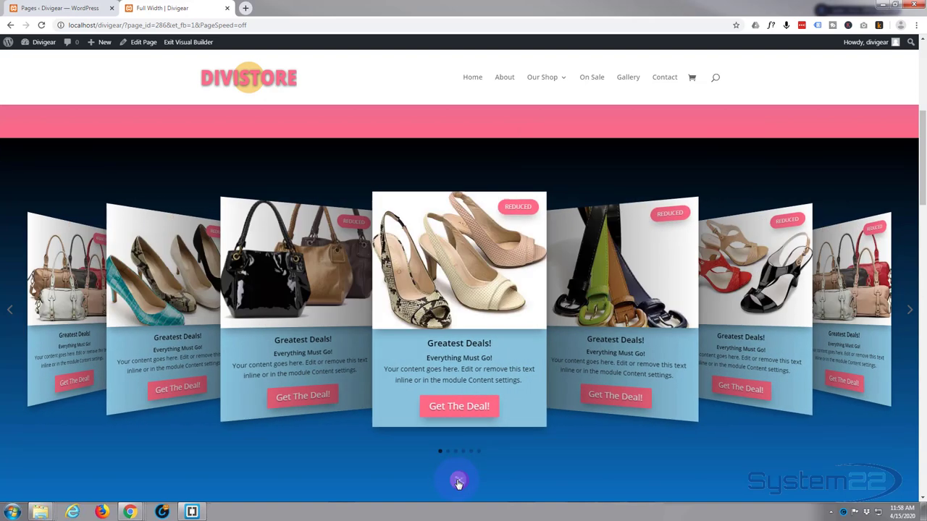
pyautogui.click(459, 480)
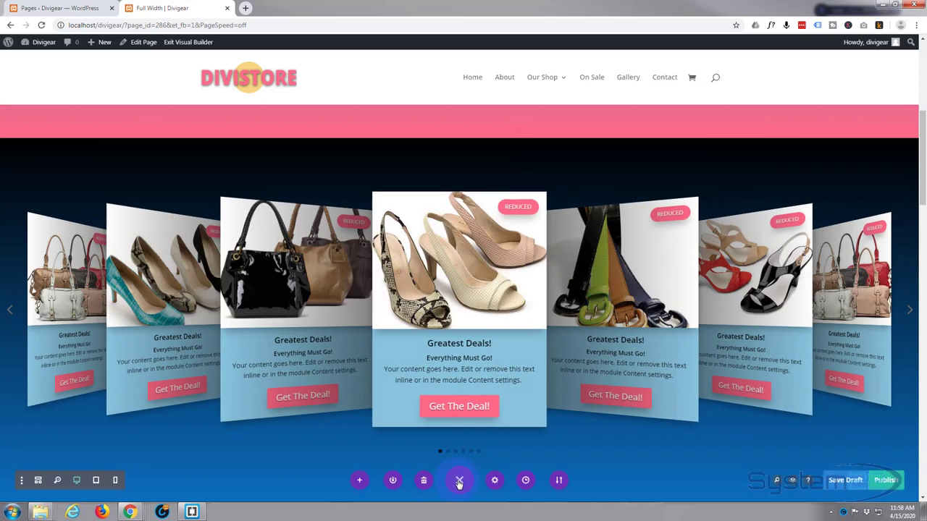
pyautogui.click(852, 486)
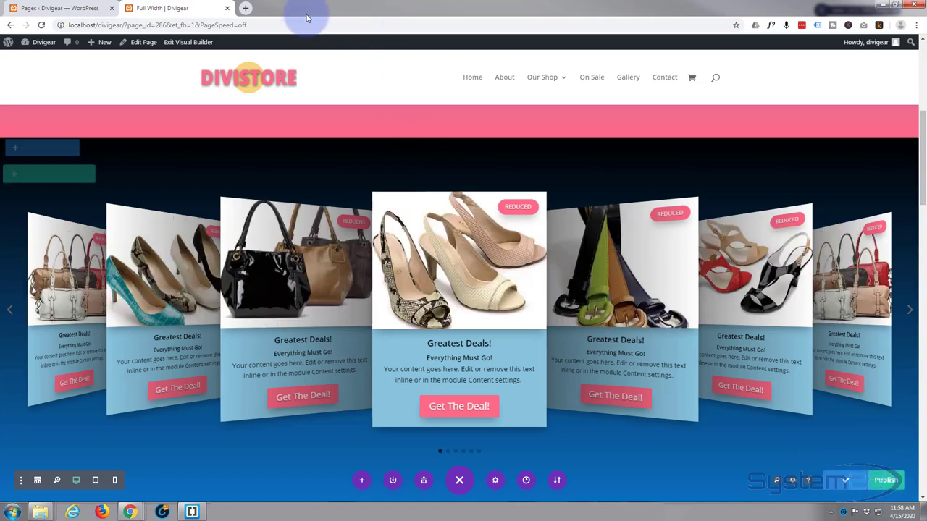
pyautogui.click(184, 44)
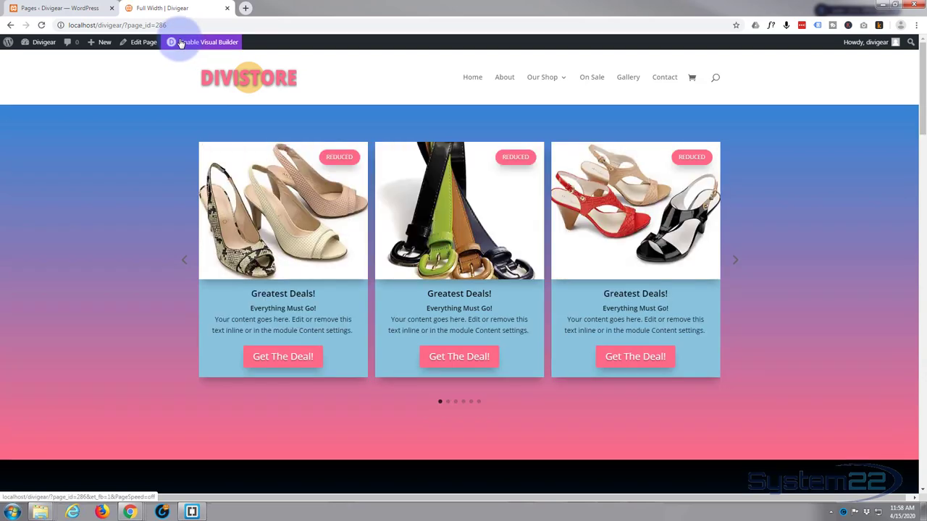
# - Page through the live coverflow carousel cards with the dots and arrows, ending on the first card
pyautogui.scroll(-5, 167, 90)
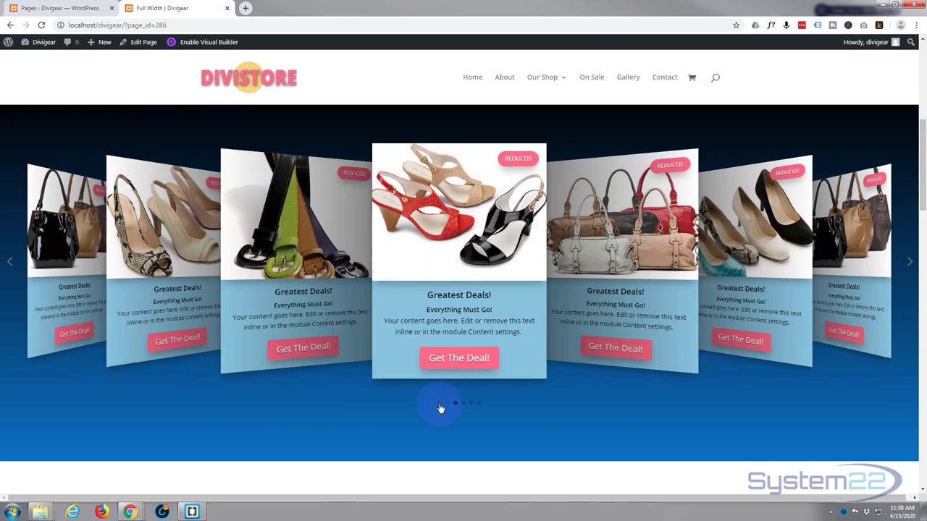
pyautogui.click(441, 408)
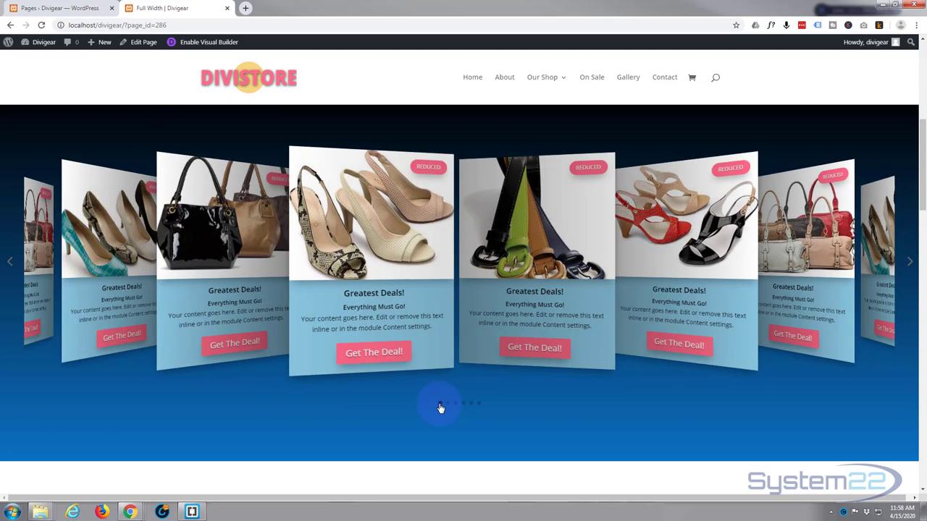
pyautogui.click(20, 270)
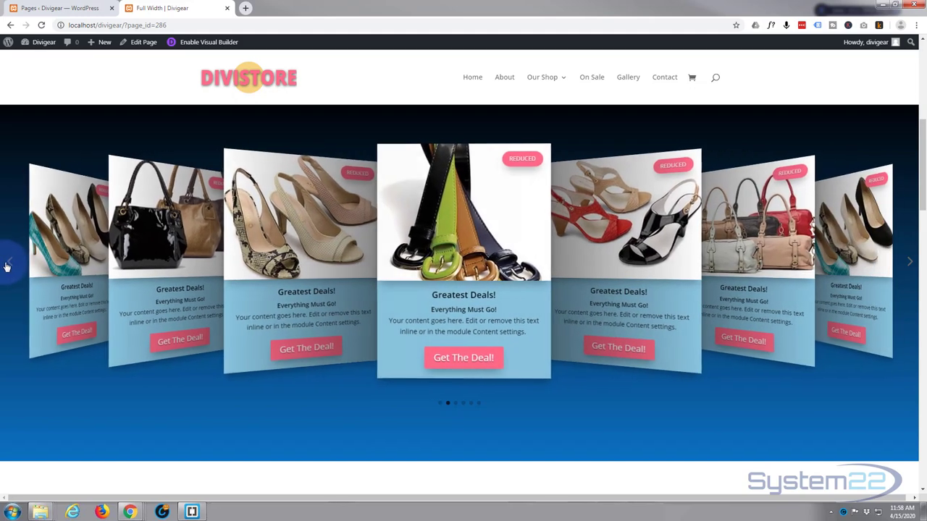
pyautogui.click(9, 264)
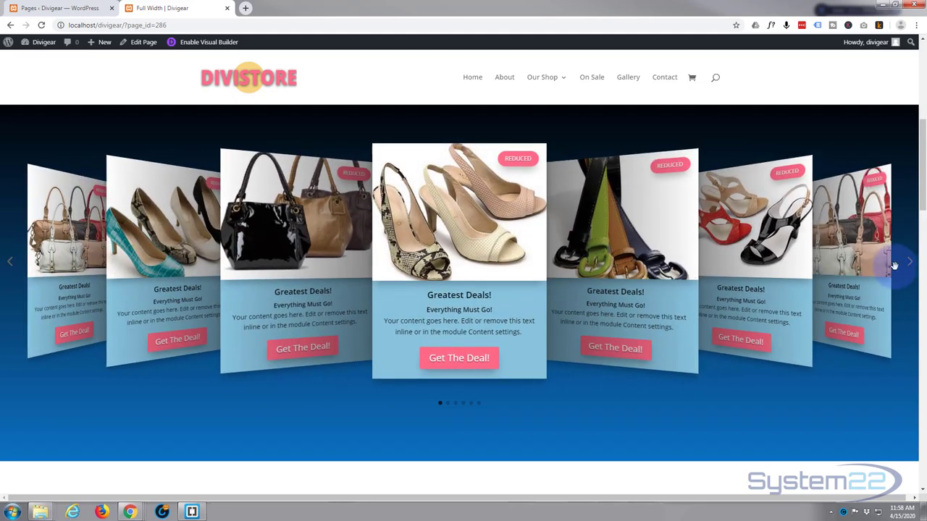
pyautogui.click(911, 263)
pyautogui.click(911, 264)
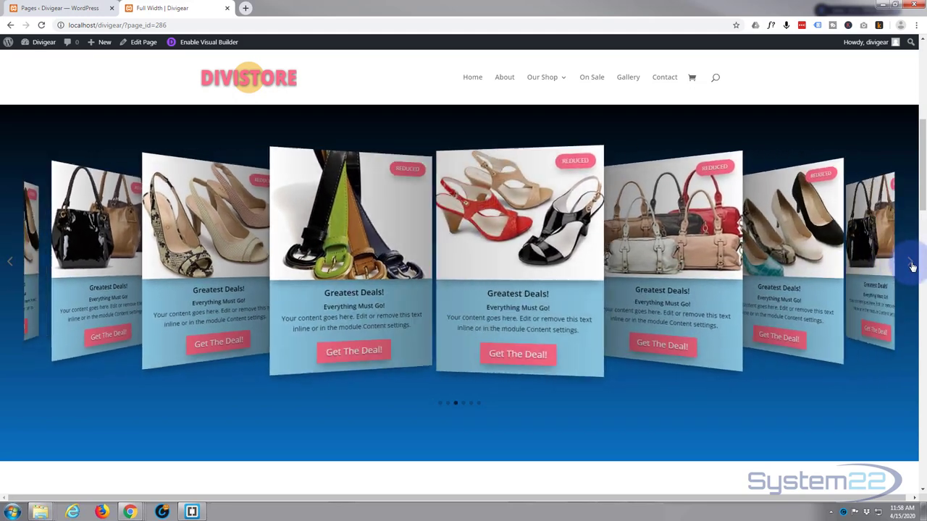
pyautogui.click(440, 403)
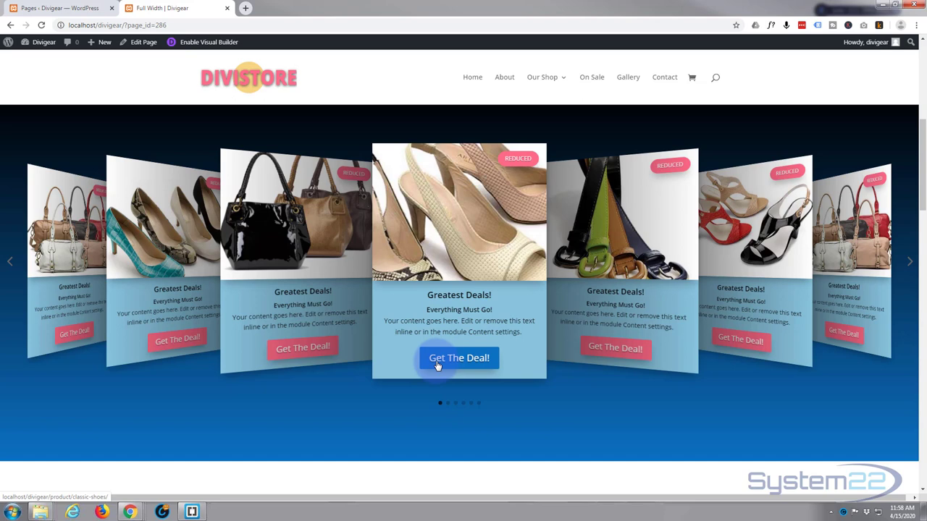
# - Follow the Get The Deal link to the Classic Shoes product, then scroll back to the carousel
pyautogui.click(459, 359)
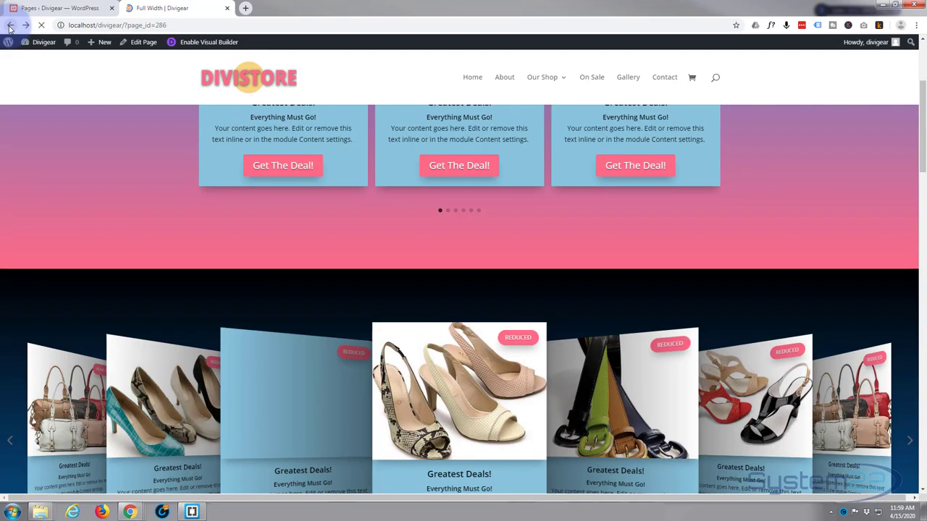
pyautogui.scroll(-1, 73, 153)
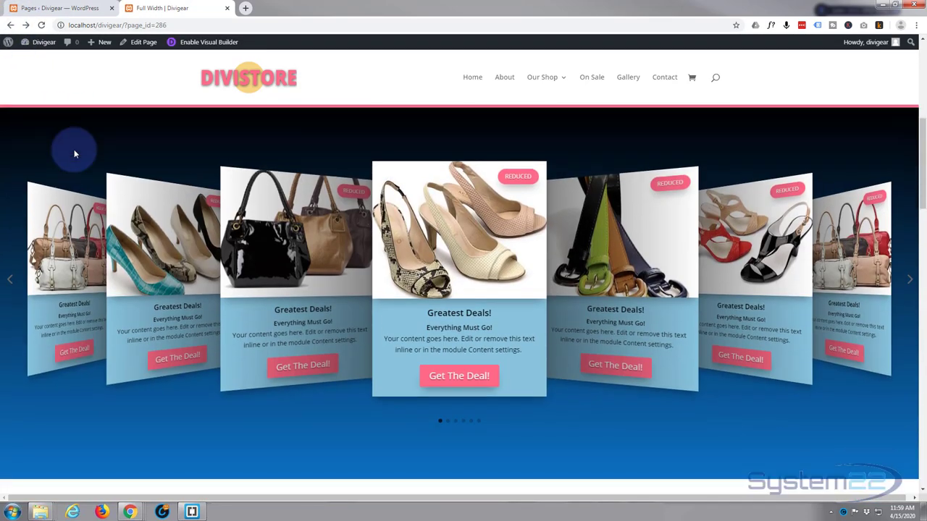
pyautogui.scroll(-1, 74, 149)
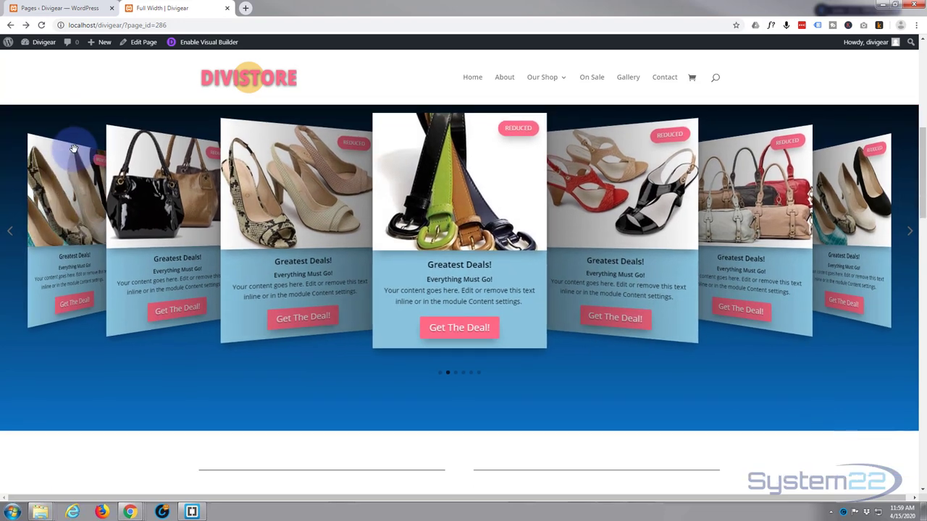
pyautogui.scroll(1, 74, 149)
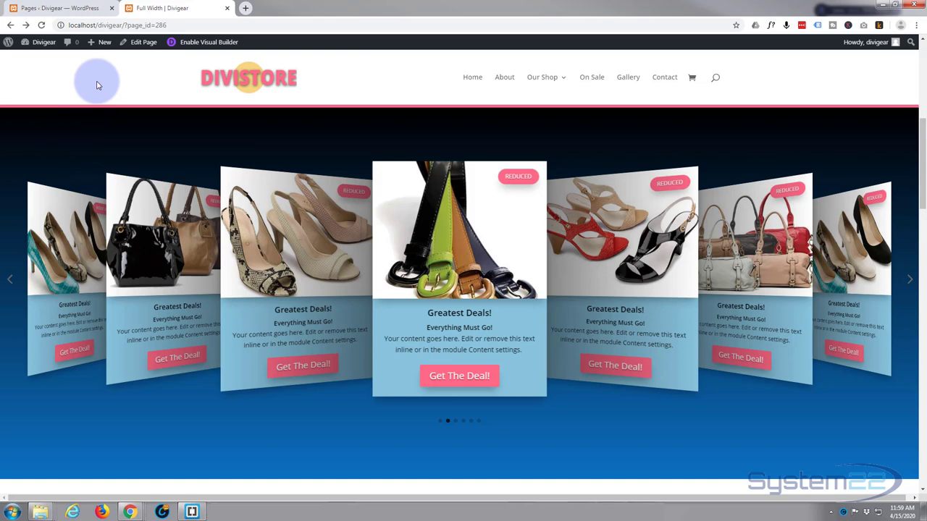
pyautogui.scroll(6, 112, 153)
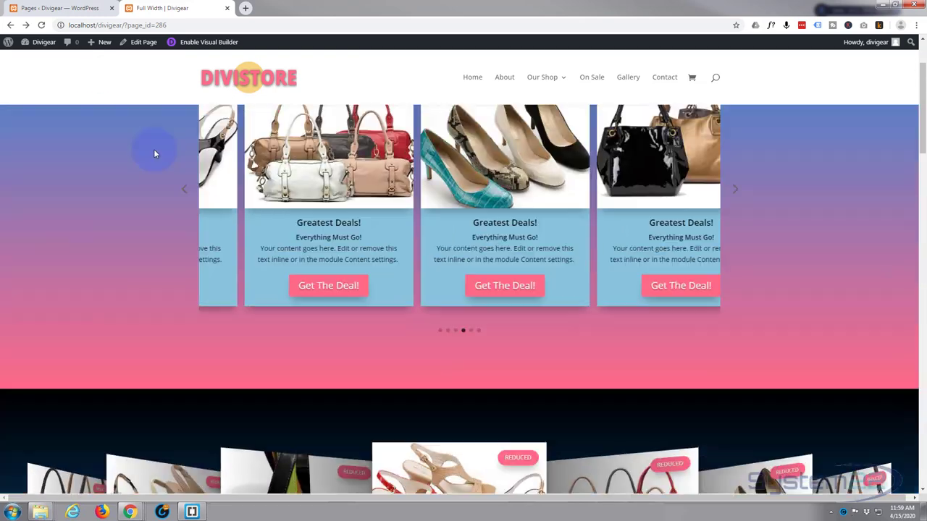
pyautogui.scroll(2, 44, 211)
pyautogui.scroll(-3, 43, 210)
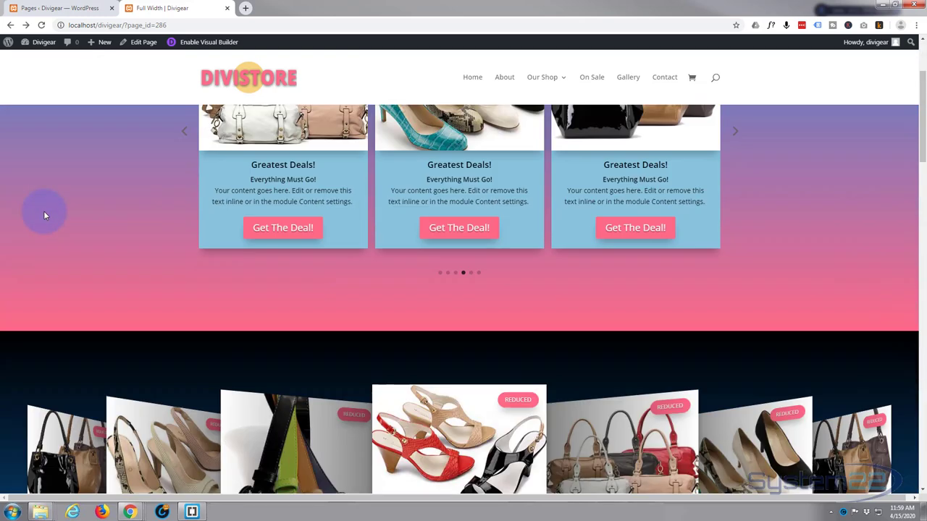
pyautogui.scroll(-2, 43, 210)
pyautogui.scroll(-2, 44, 211)
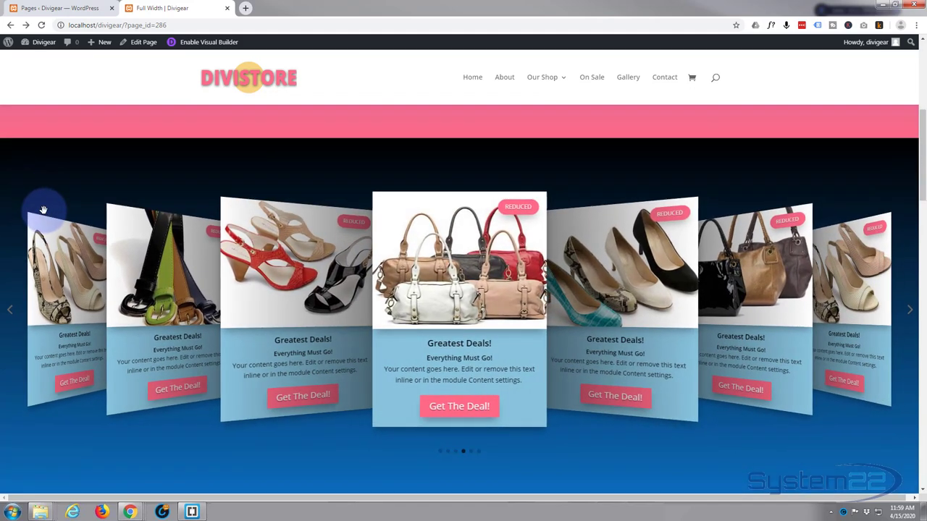
pyautogui.scroll(-1, 43, 168)
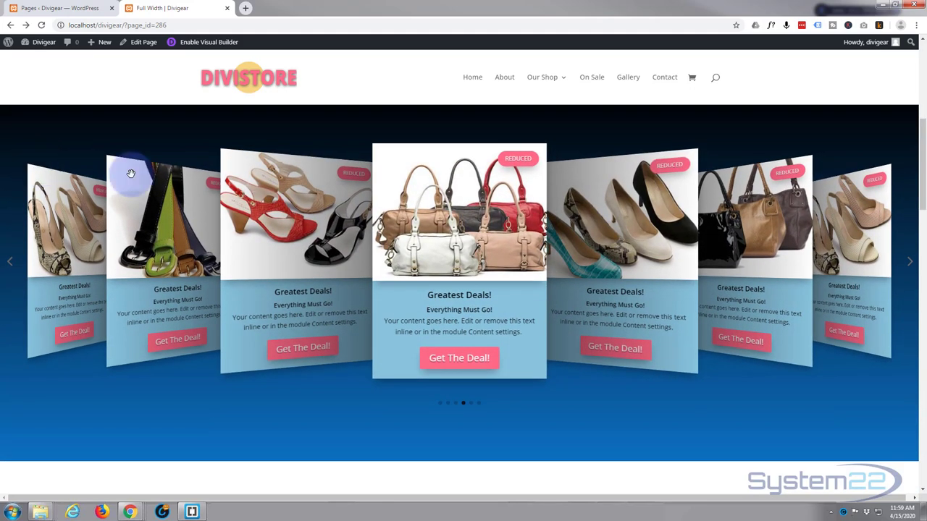